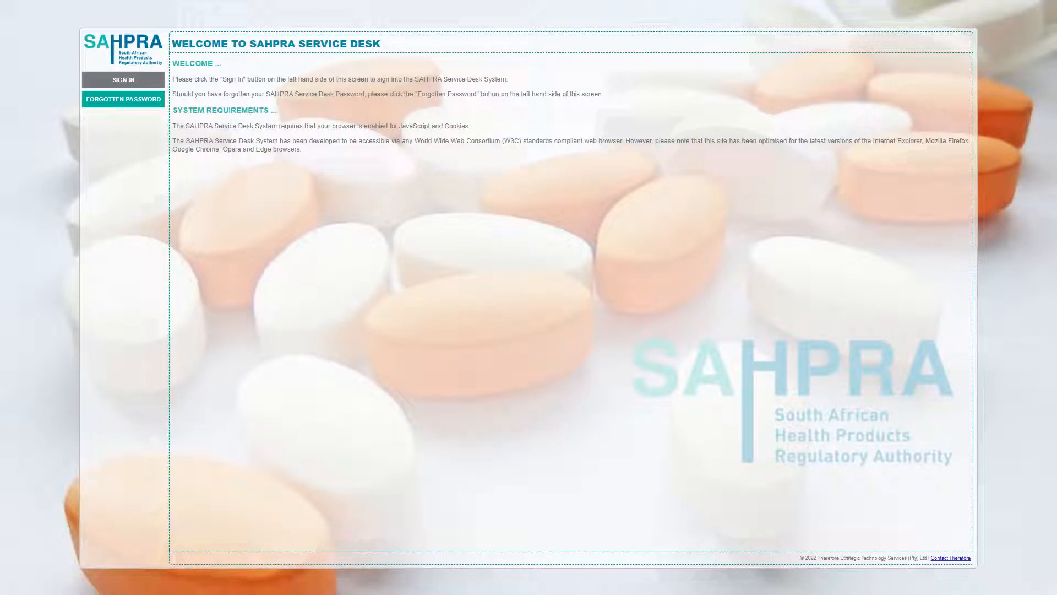
- Sign in to the SAHPRA Service Desk
left_click(124, 80)
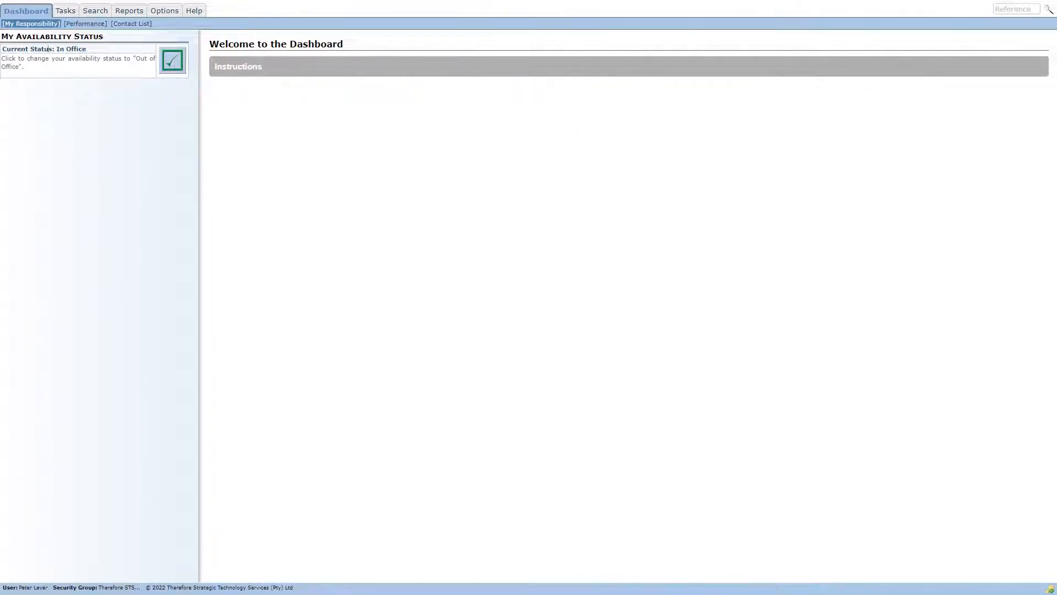
- Switch the availability status to Out of Office and back to In Office
left_click_drag(88, 50, 66, 35)
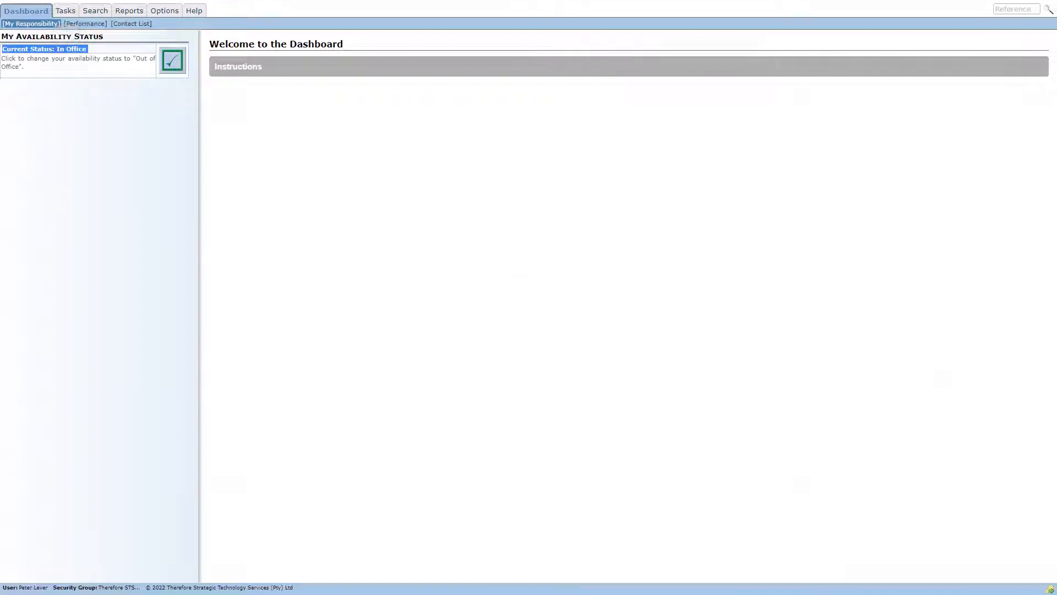
left_click(173, 60)
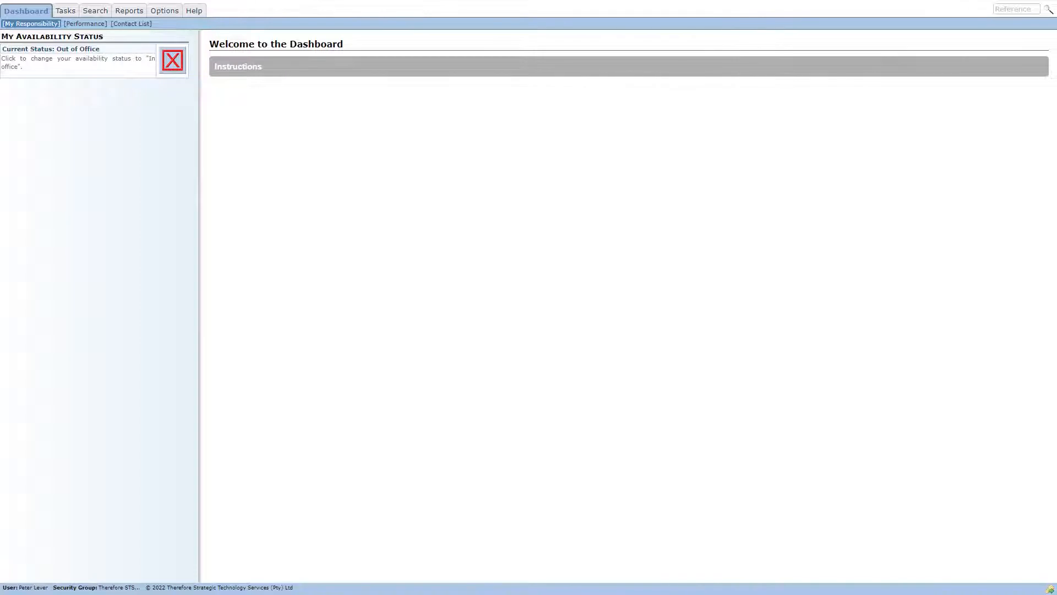
left_click(173, 60)
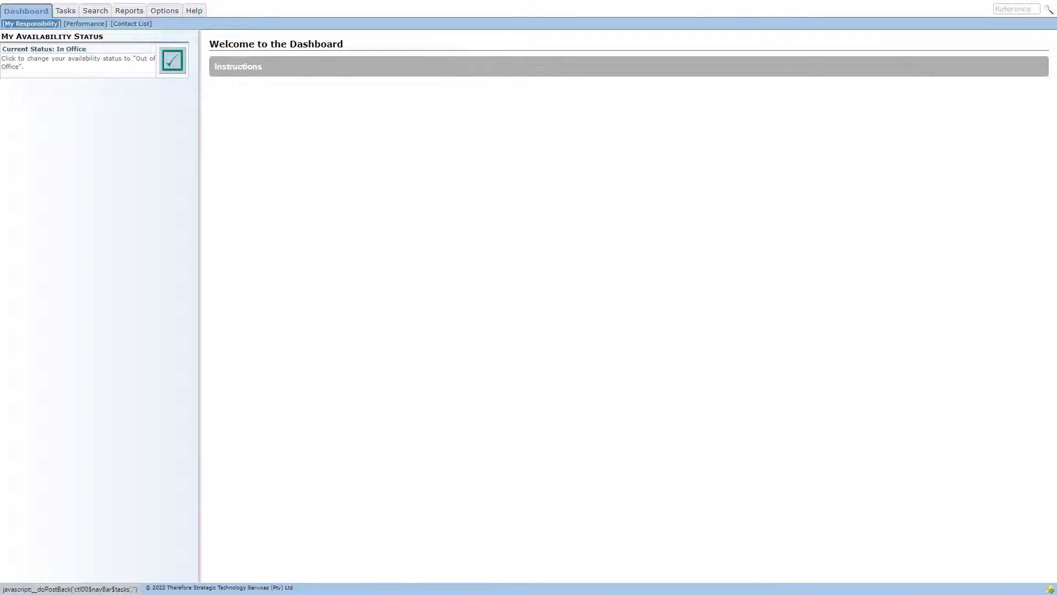
- Start creating a new task of the type SAHPRA General Query
left_click(66, 10)
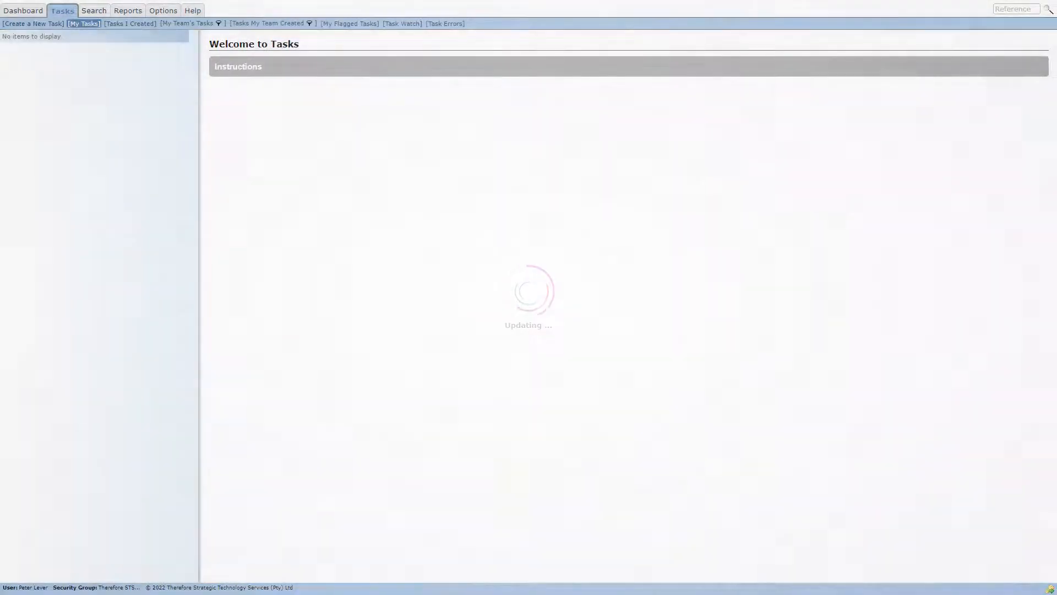
left_click(33, 23)
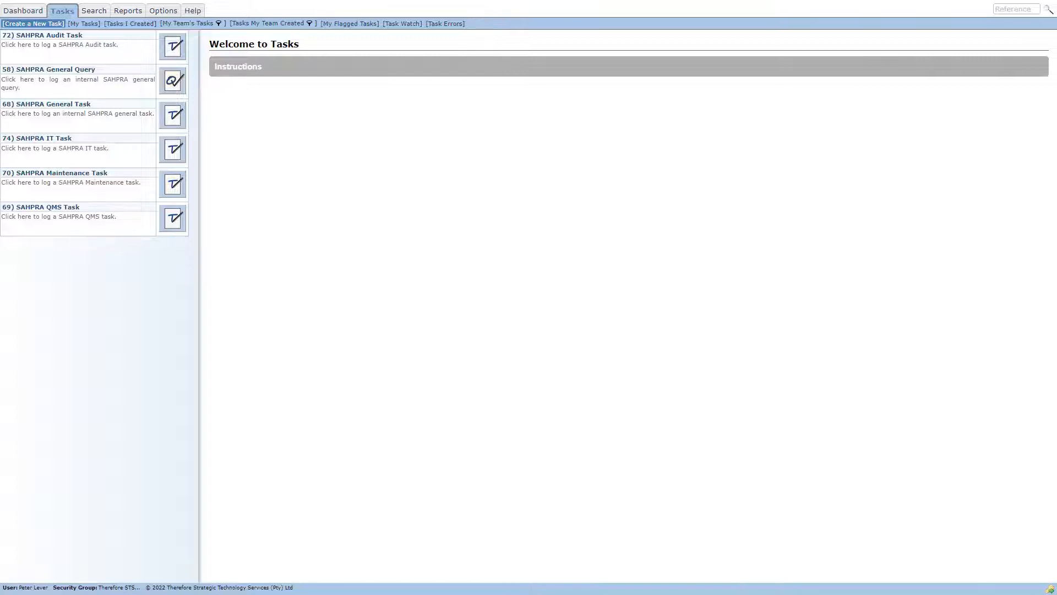
left_click(173, 81)
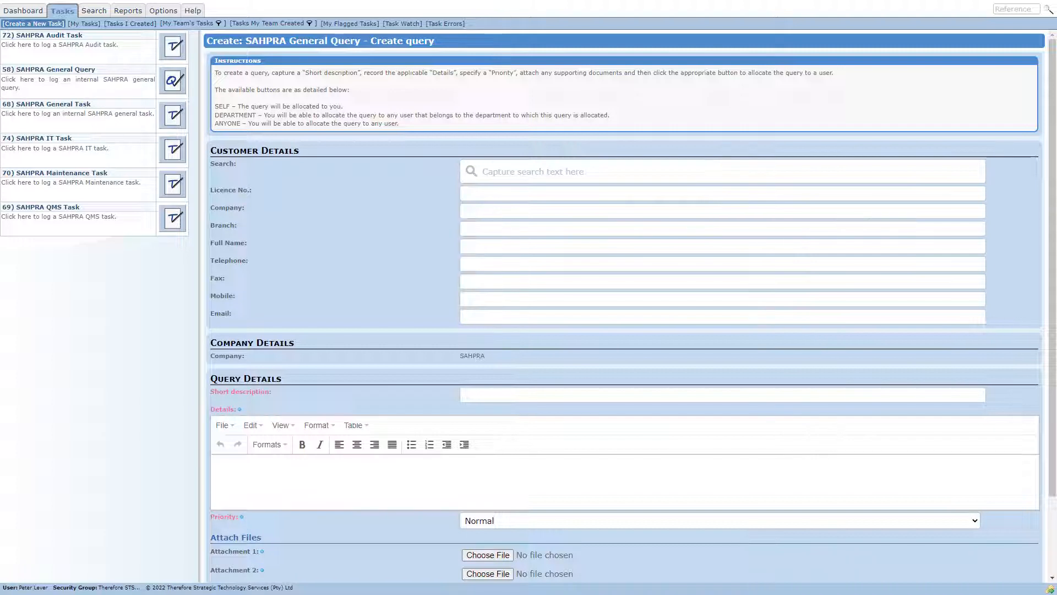
- Enter the customer's full name in the query's customer details
left_click(722, 246)
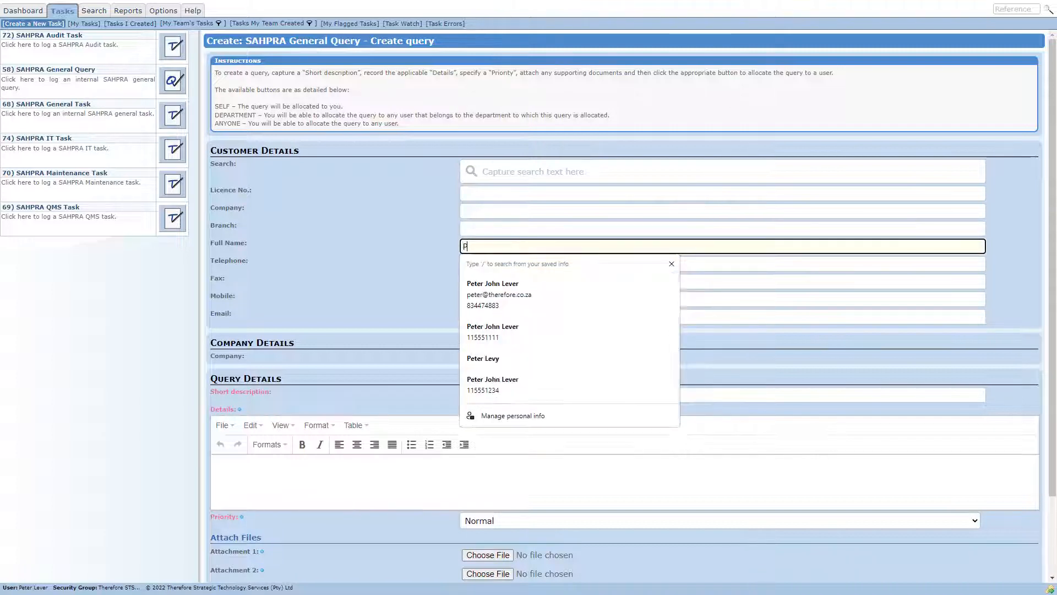
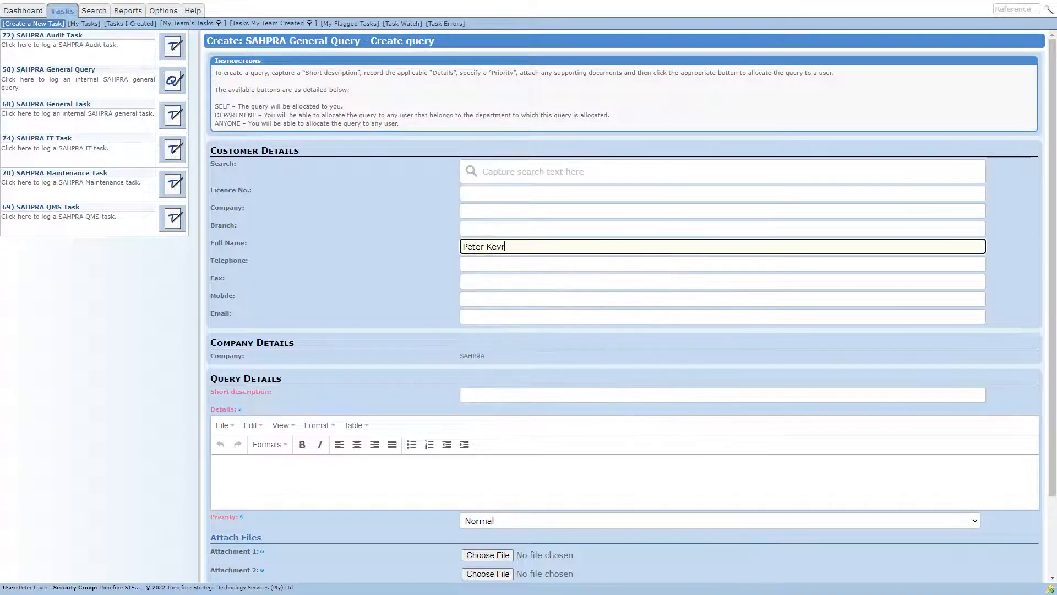
key("Tab")
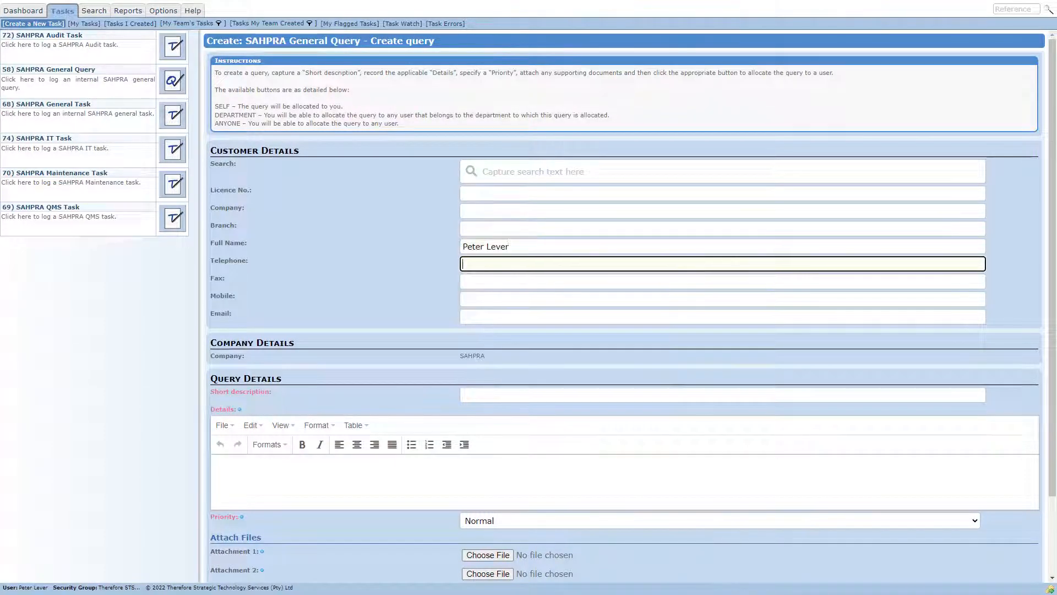
- Fill in the customer's mobile number and e-mail address, leaving telephone and fax empty
key("Tab")
key("Tab")
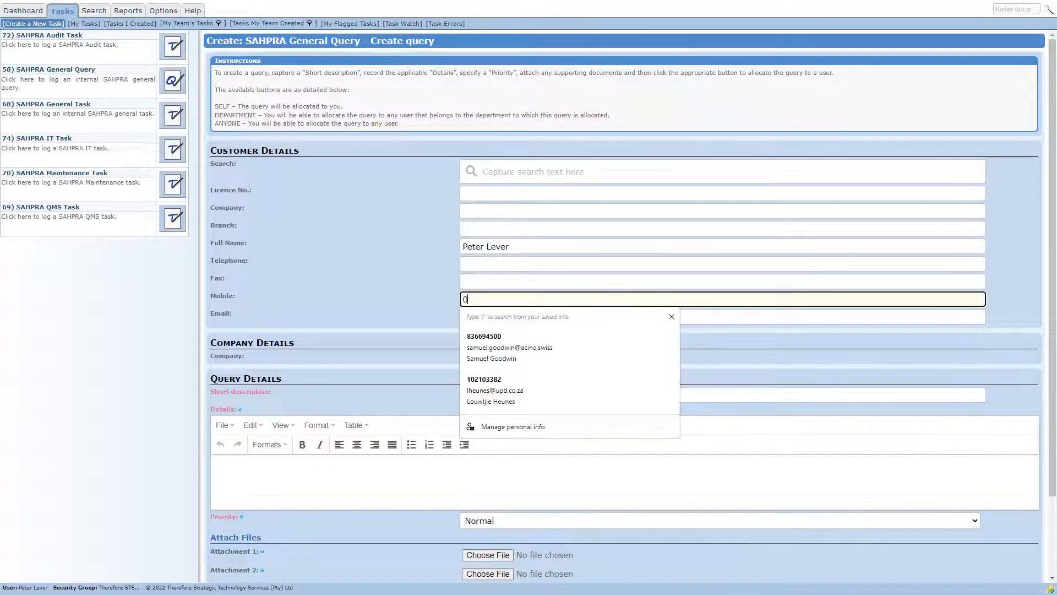
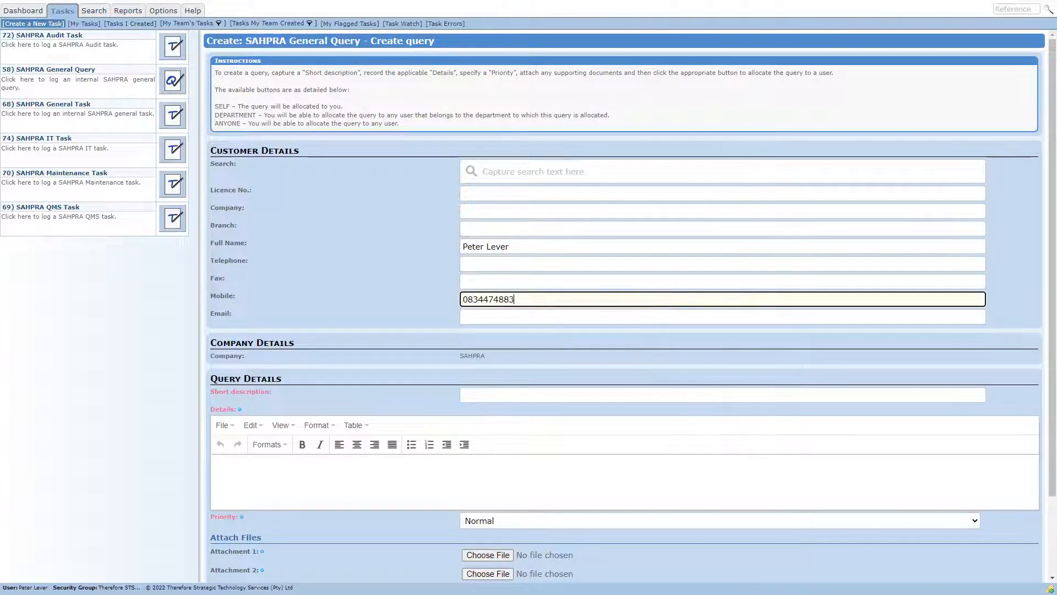
key("Tab")
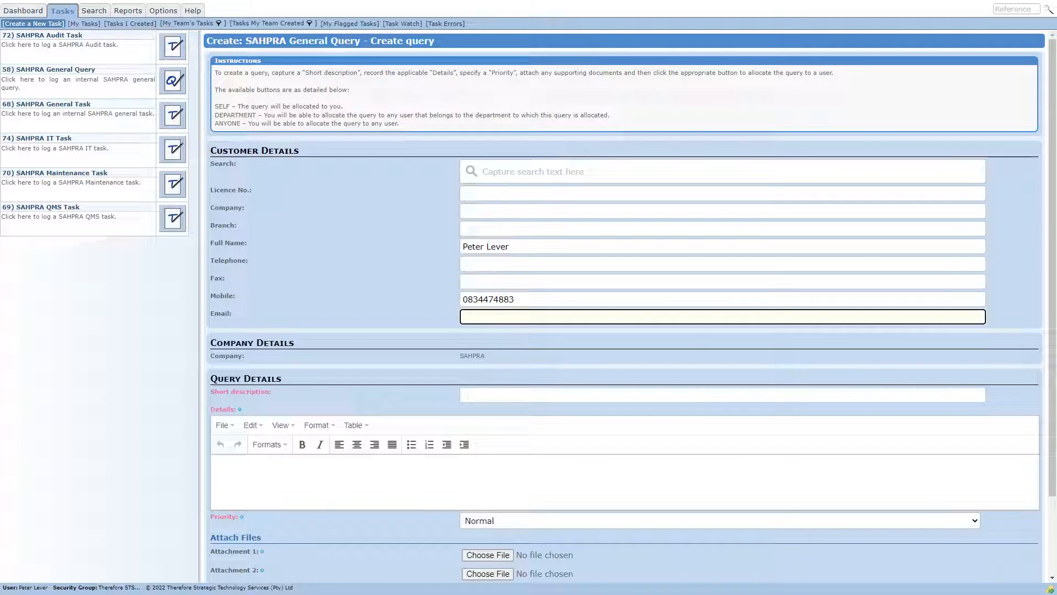
left_click(236, 261)
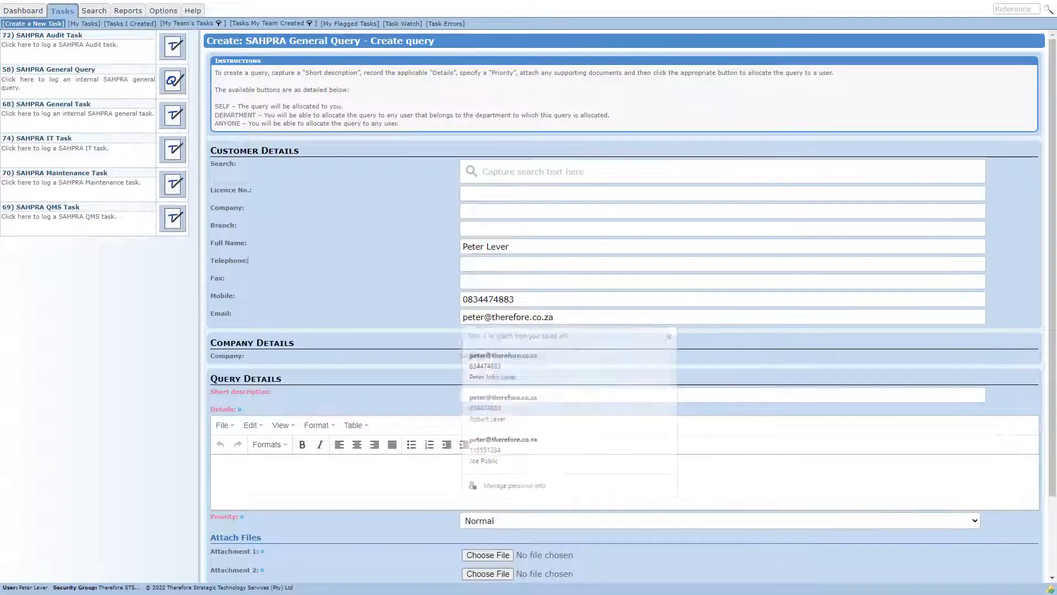
double_click(236, 261)
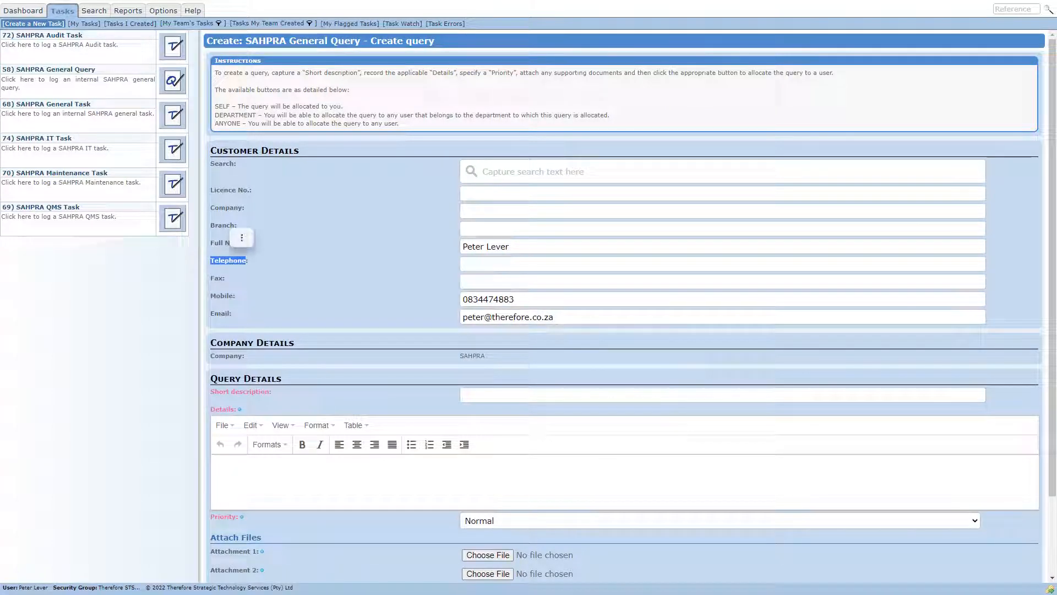
double_click(225, 392)
left_click(224, 392)
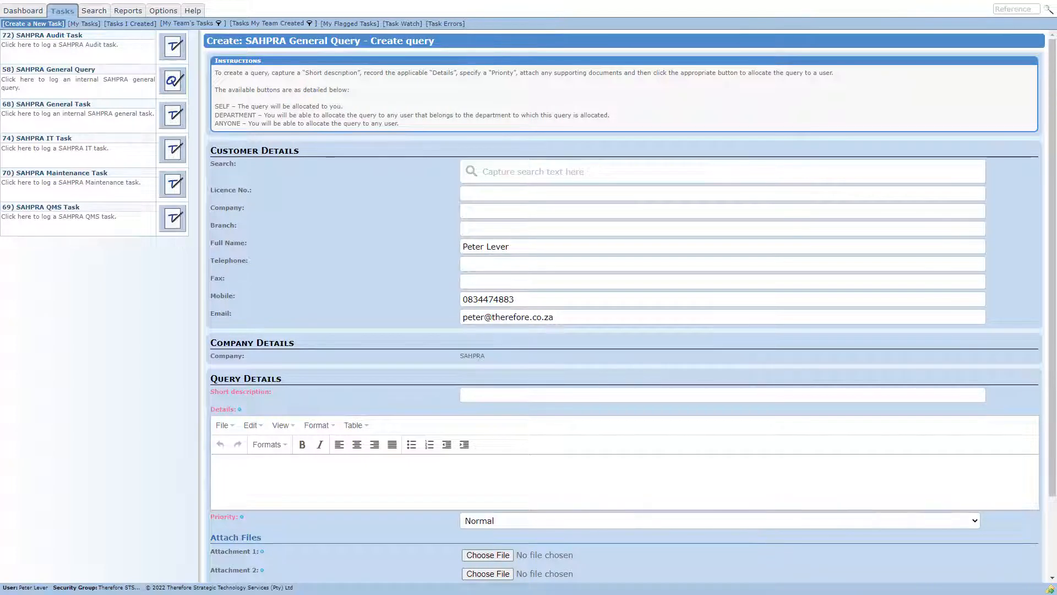
- Enter "Lorem ipsum dolor sit amet, consectetur adipiscing" as the short description and paste the lorem ipsum paragraph three times into the details
left_click(722, 395)
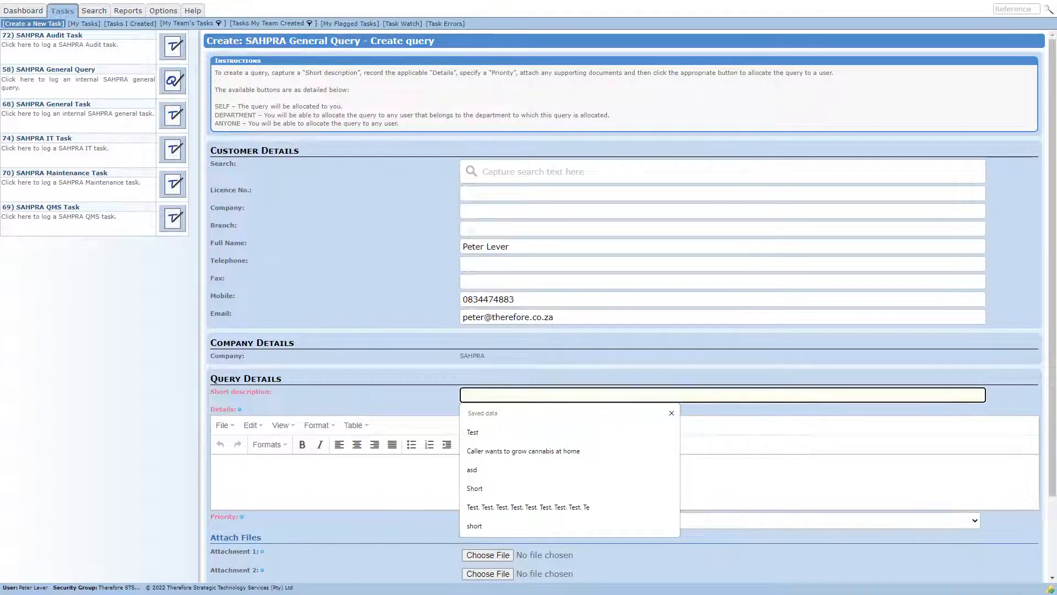
type("Lorem ipsum dolor sit amet, consectetur adipiscing")
left_click(217, 467)
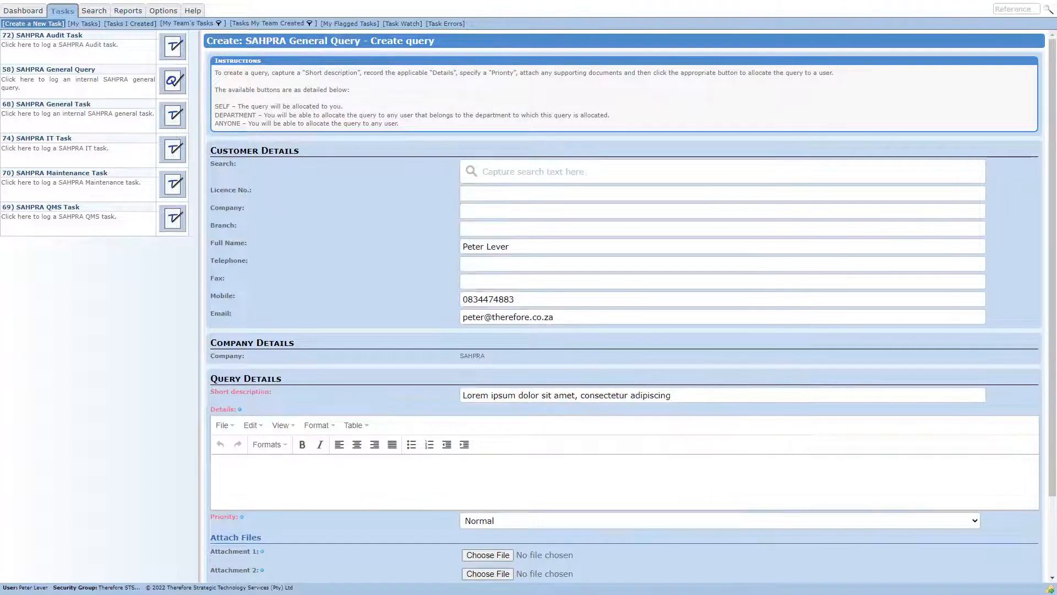
type("Lorem ipsum dolor sit amet, consectetur adipiscing elit, sed do eiusmod tempor incididunt ut labore et dolore magna aliqua. Ut enim ad minim veniam, quis nostrud exercitation ullamco laboris nisi ut aliquip ex ea commodo consequat. Duis aute irure dolor in reprehenderit in voluptate velit esse cillum dolore eu fugiat nulla pariatur. Excepteur sint occaecat cupidatat non proident, sunt in culpa qui officia deserunt mollit anim id est laborum.")
type("Lorem ipsum dolor sit amet, consectetur adipiscing elit, sed do eiusmod tempor incididunt ut labore et dolore magna aliqua. Ut enim ad minim veniam, quis nostrud exercitation ullamco laboris nisi ut aliquip ex ea commodo consequat. Duis aute irure dolor in reprehenderit in voluptate velit esse cillum dolore eu fugiat nulla pariatur. Excepteur sint occaecat cupidatat non proident, sunt in culpa qui officia deserunt mollit anim id est laborum.")
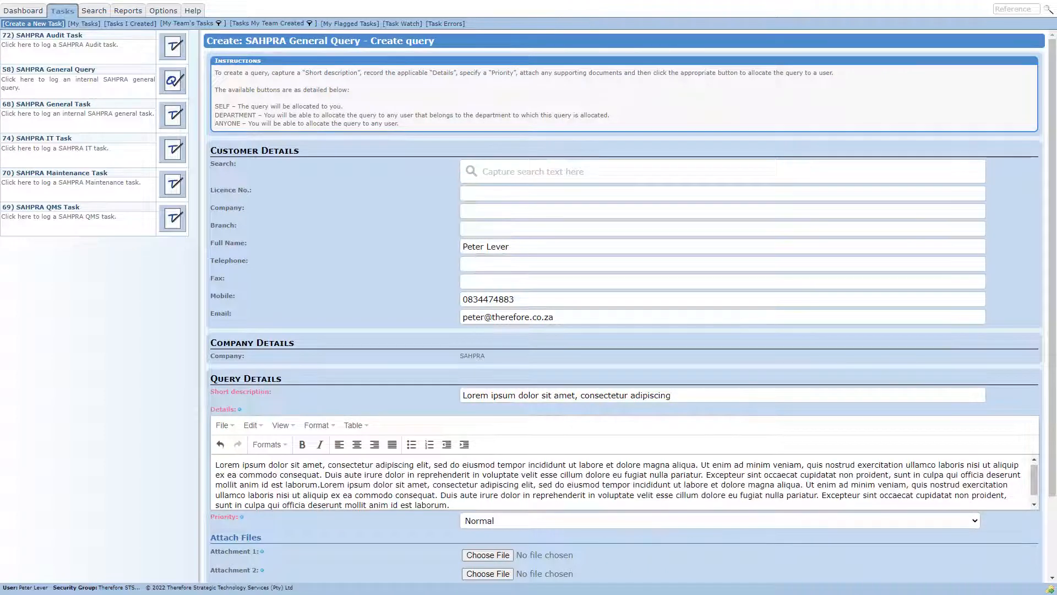
type("Lorem ipsum dolor sit amet, consectetur adipiscing elit, sed do eiusmod tempor incididunt ut labore et dolore magna aliqua. Ut enim ad minim veniam, quis nostrud exercitation ullamco laboris nisi ut aliquip ex ea commodo consequat. Duis aute irure dolor in reprehenderit in voluptate velit esse cillum dolore eu fugiat nulla pariatur. Excepteur sint occaecat cupidatat non proident, sunt in culpa qui officia deserunt mollit anim id est laborum.")
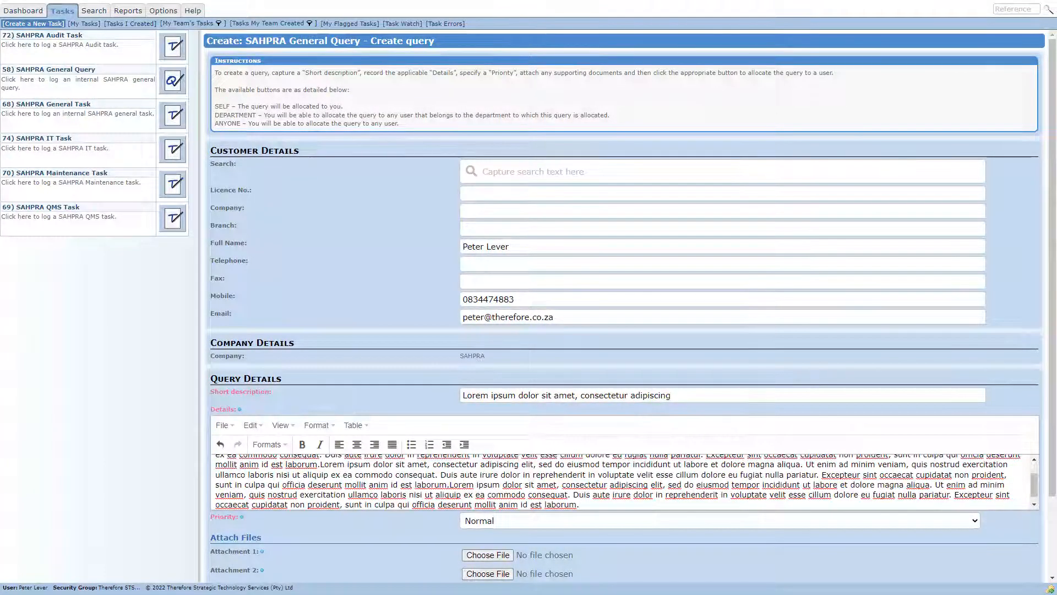
- Choose Normal as the query's priority and attach the file Attachment 1.pdf as the first attachment
scroll(623, 309, "down", 2)
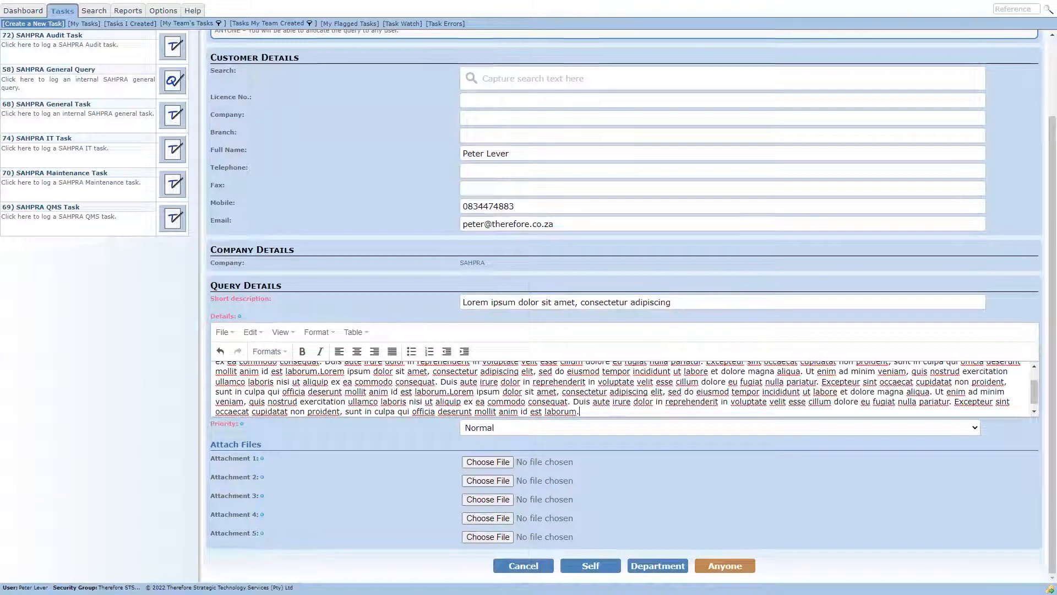
left_click(719, 428)
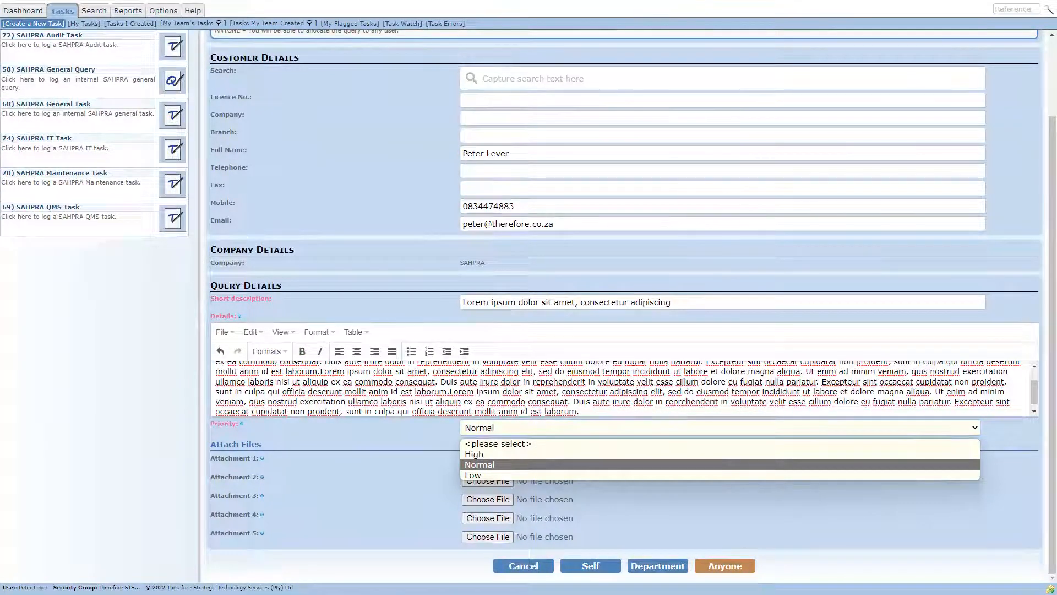
left_click(479, 465)
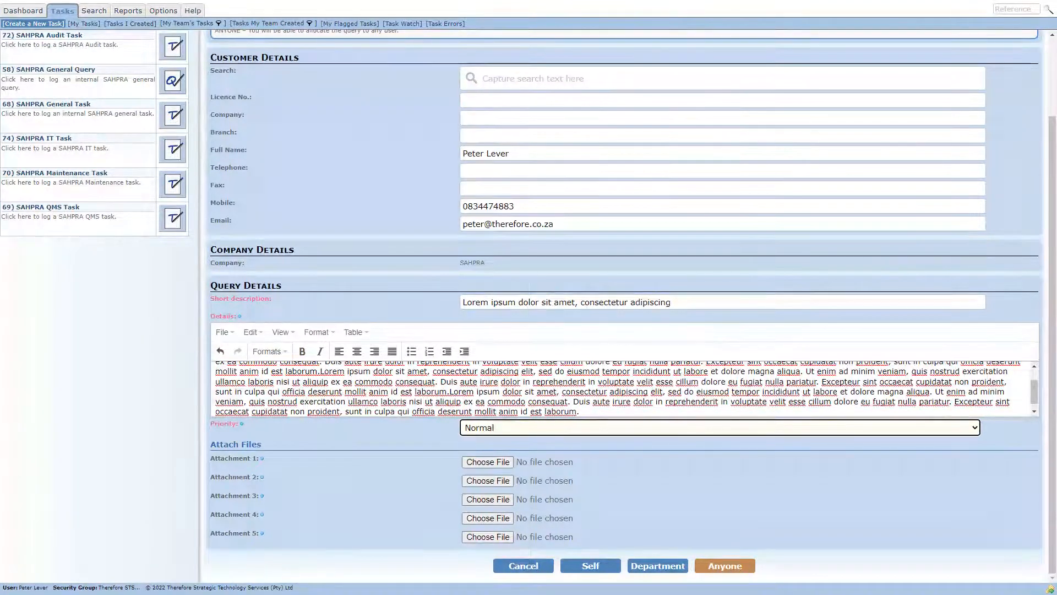
left_click(488, 462)
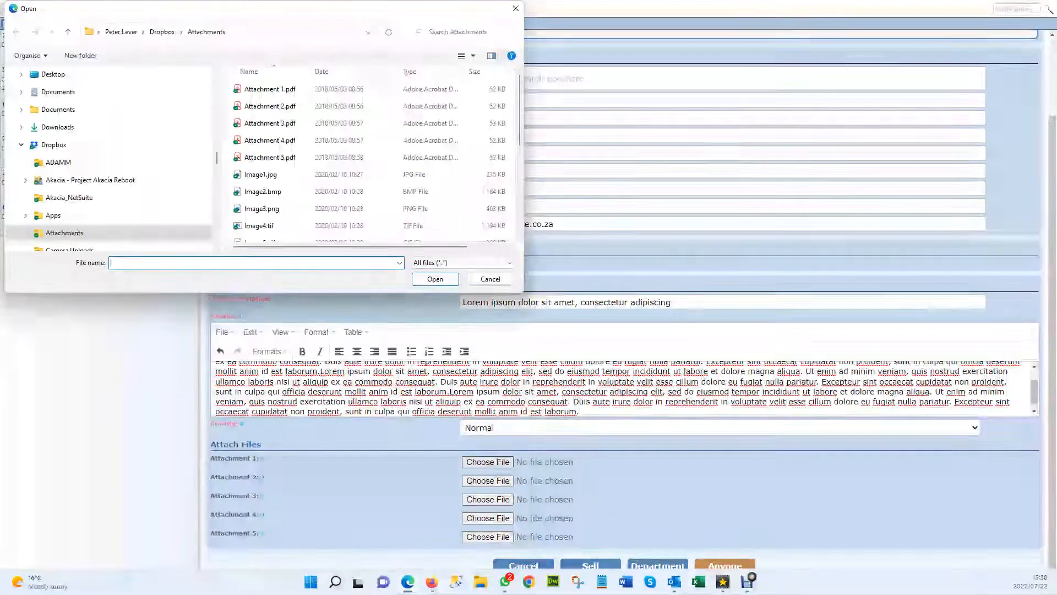
double_click(275, 89)
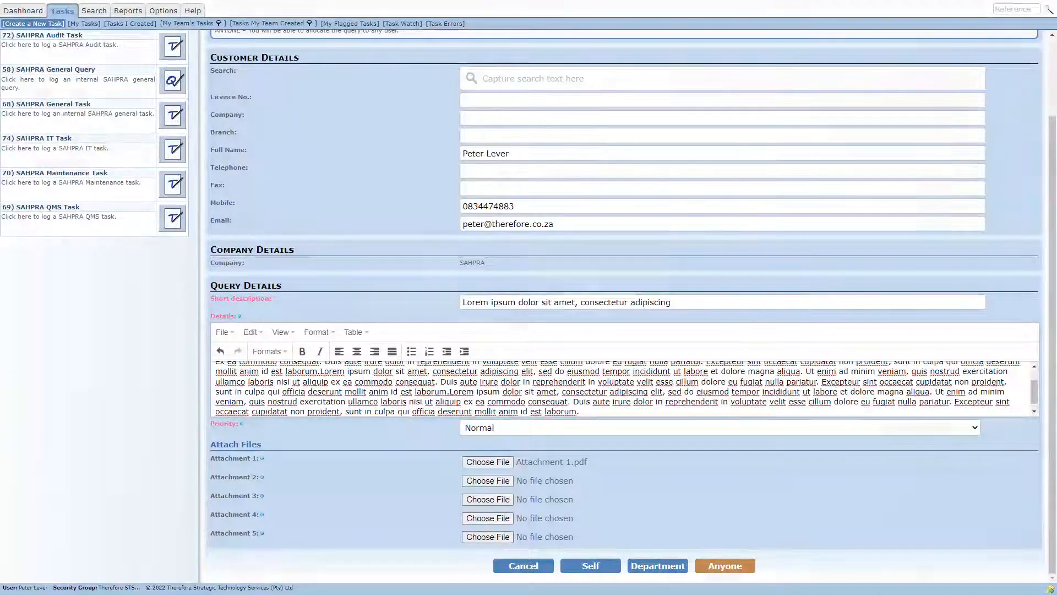
- Allocate the query to yourself under the department Asset Management (1 / CFO) and finish the classification
left_click(590, 565)
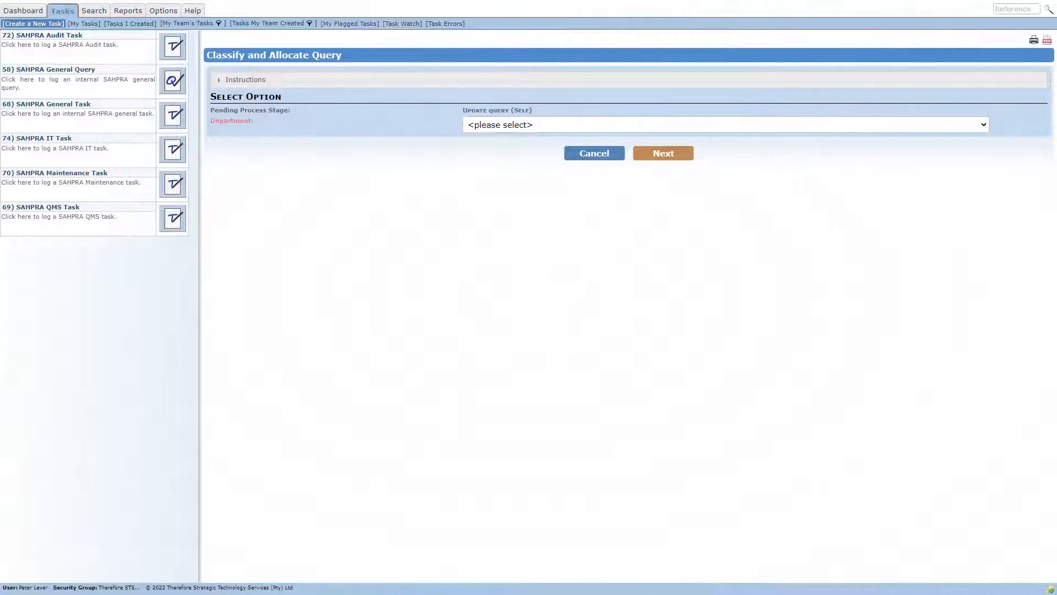
left_click(726, 125)
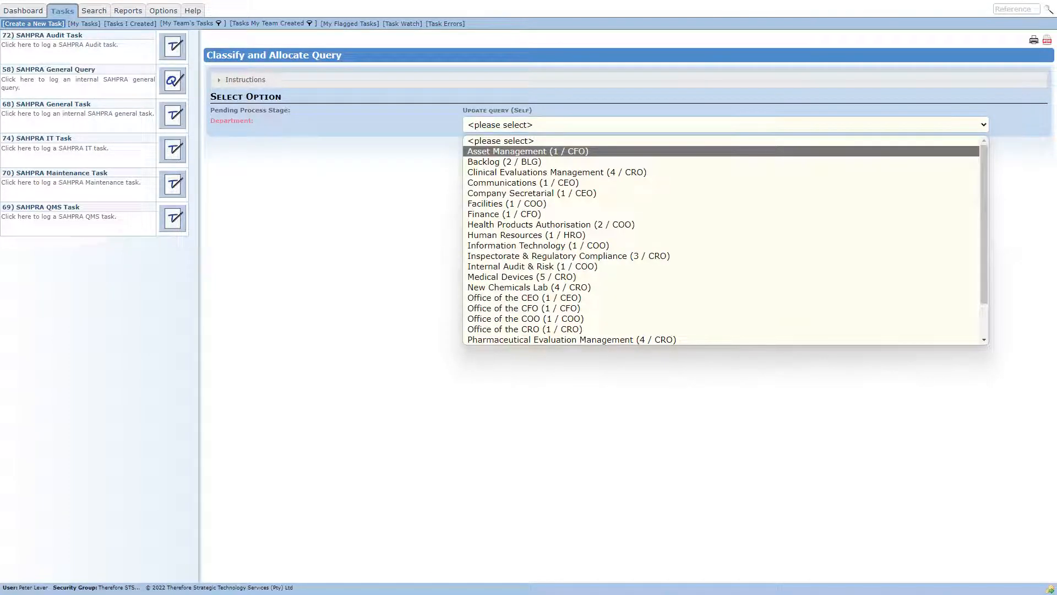
key("Return")
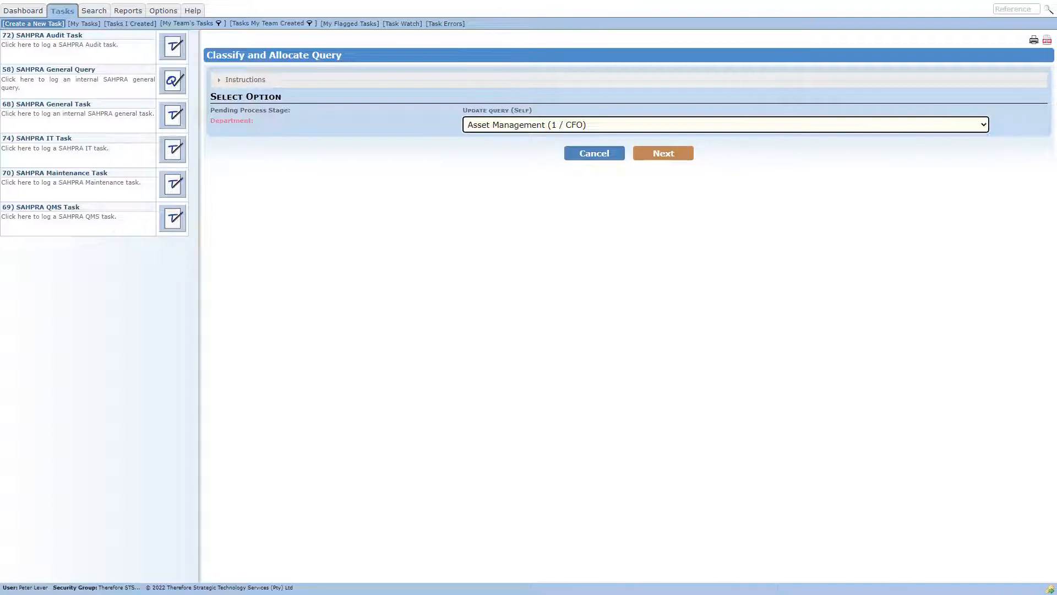
left_click(664, 153)
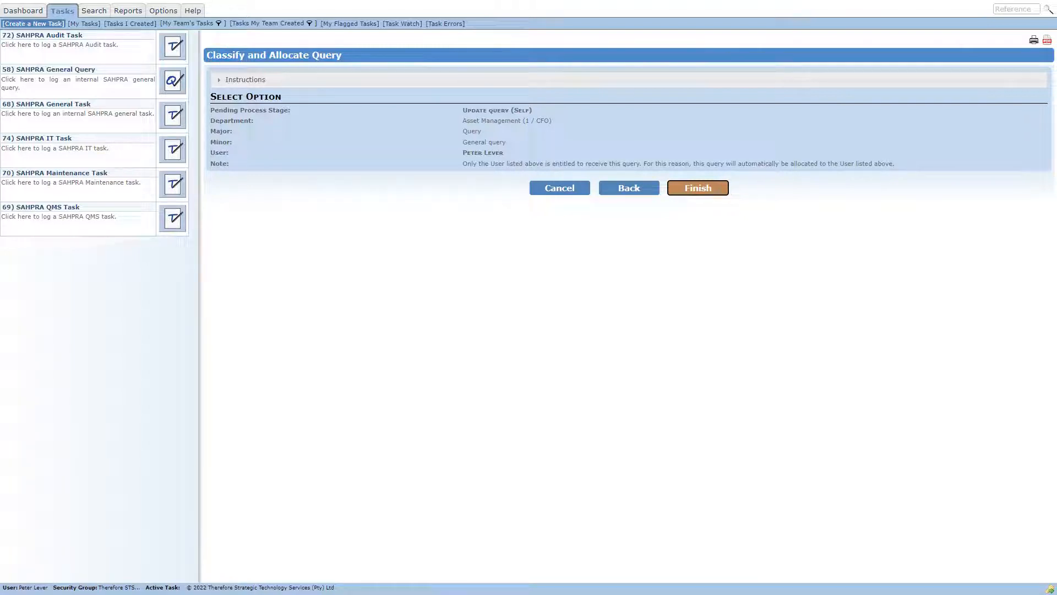
left_click(698, 188)
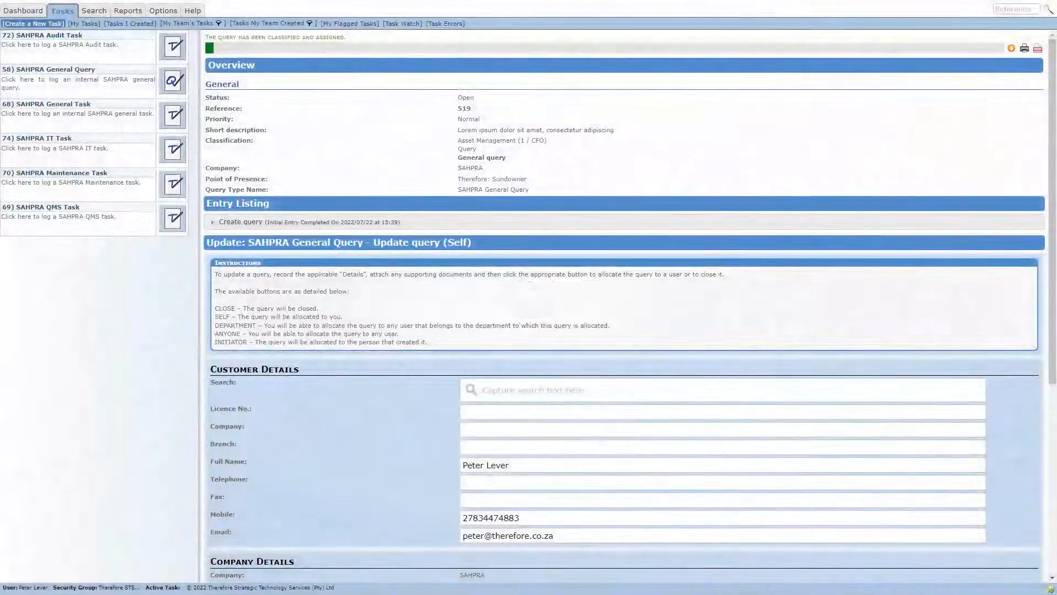
- Check the new query's reference, then open the tasks currently allocated to you from the dashboard
double_click(465, 108)
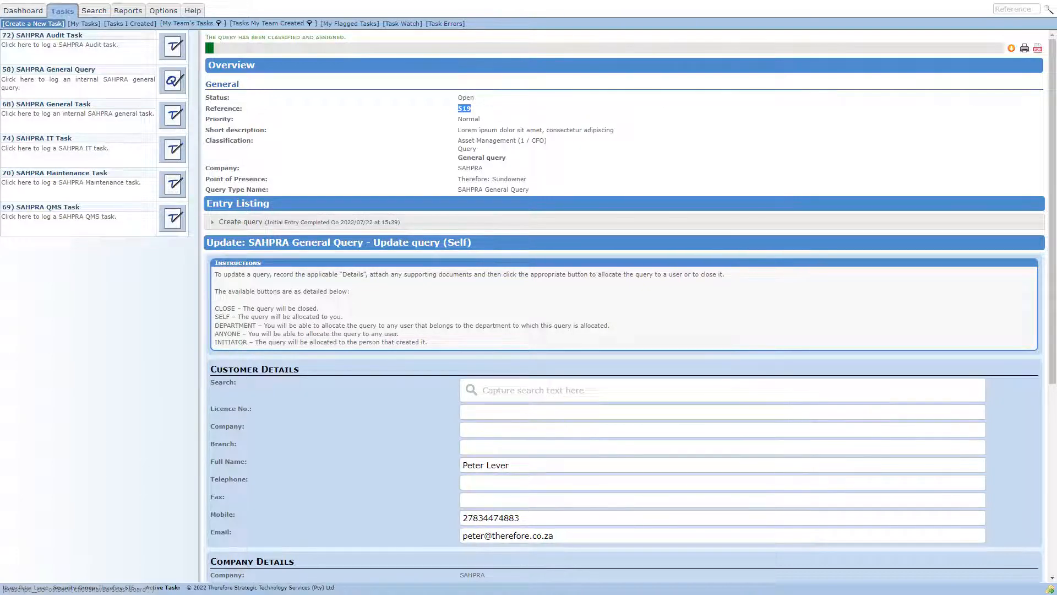
left_click(23, 11)
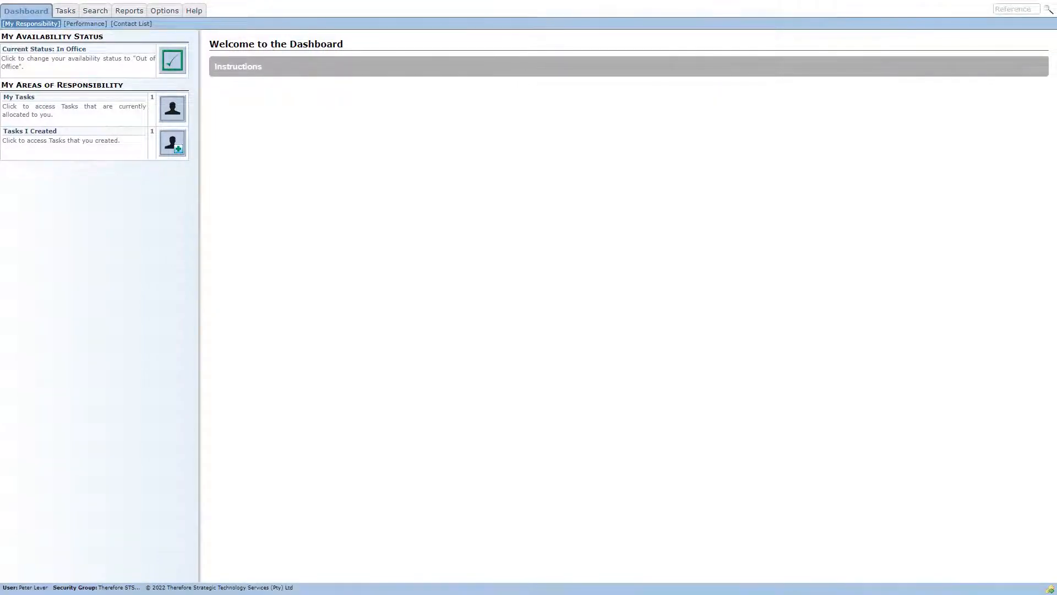
left_click_drag(35, 97, 57, 132)
left_click(53, 115)
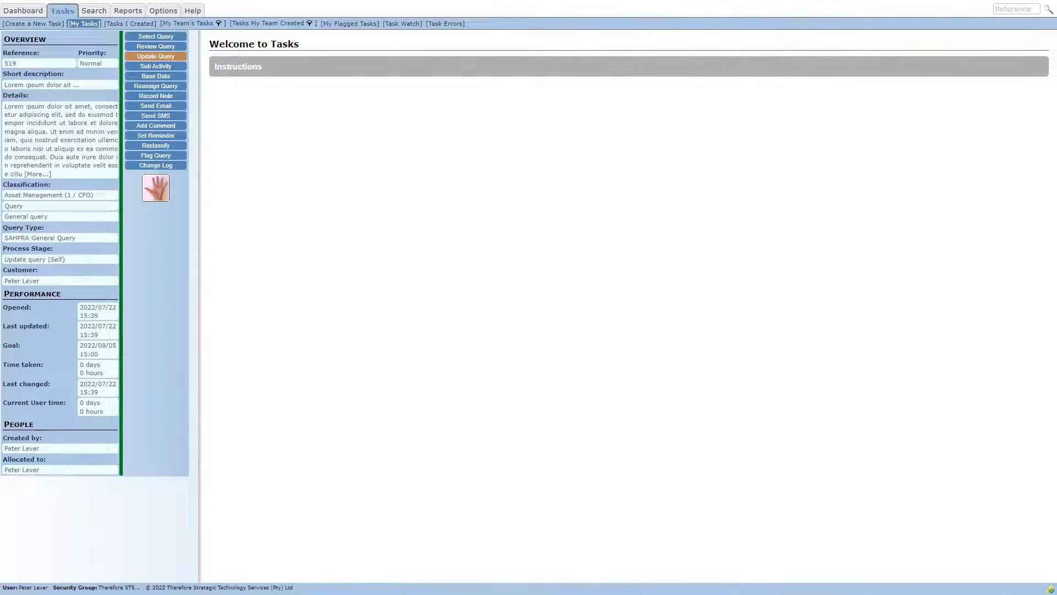
- Select the new query to display its full overview and check who created it and who it is allocated to
left_click(156, 37)
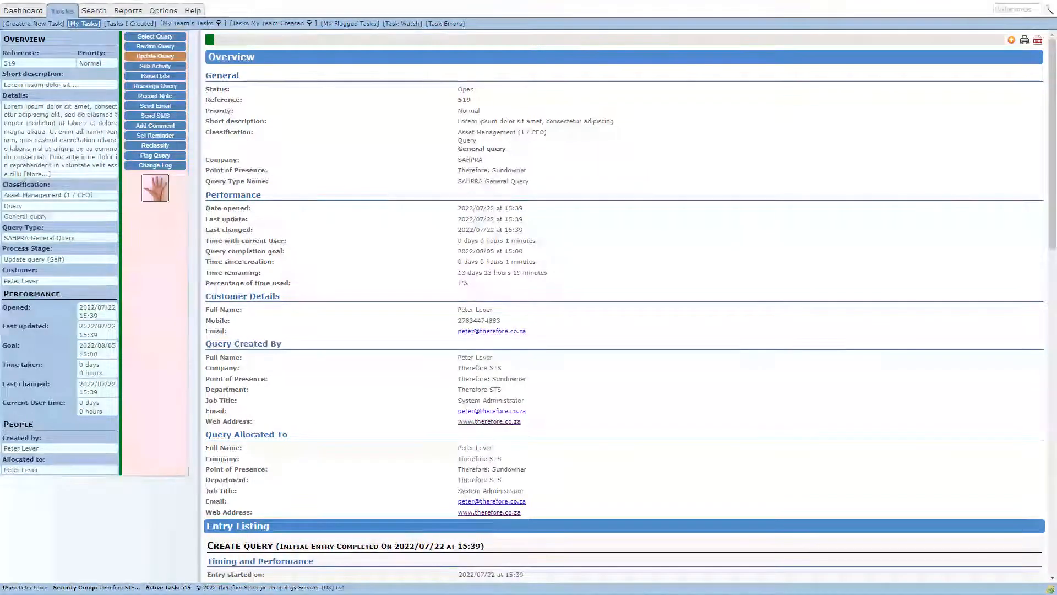
left_click_drag(4, 448, 38, 448)
triple_click(18, 469)
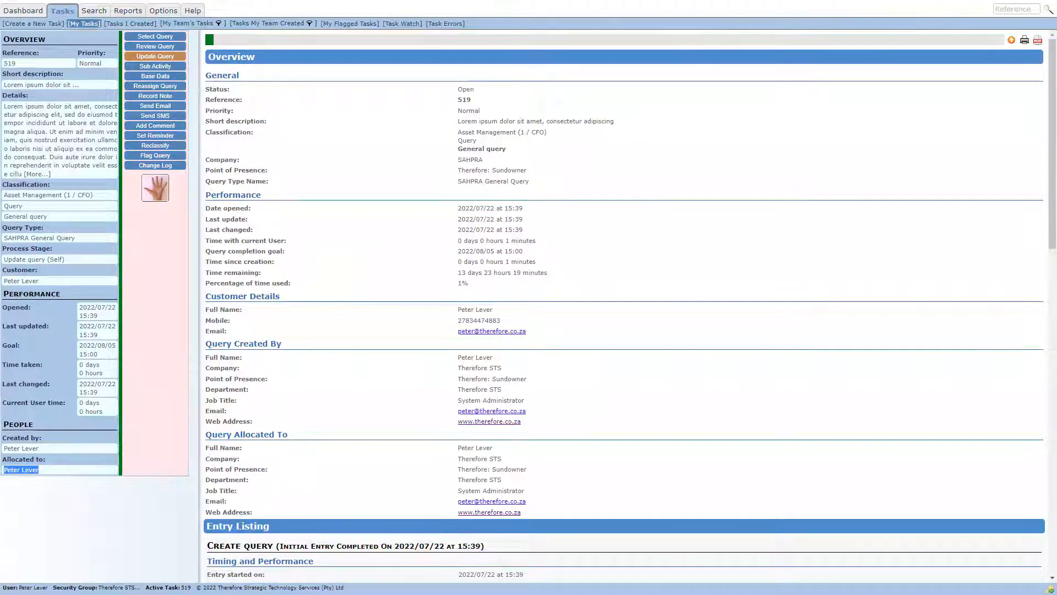
- Open the query's base data and set the customer's company to Therefore and branch to Sundowner
left_click(156, 76)
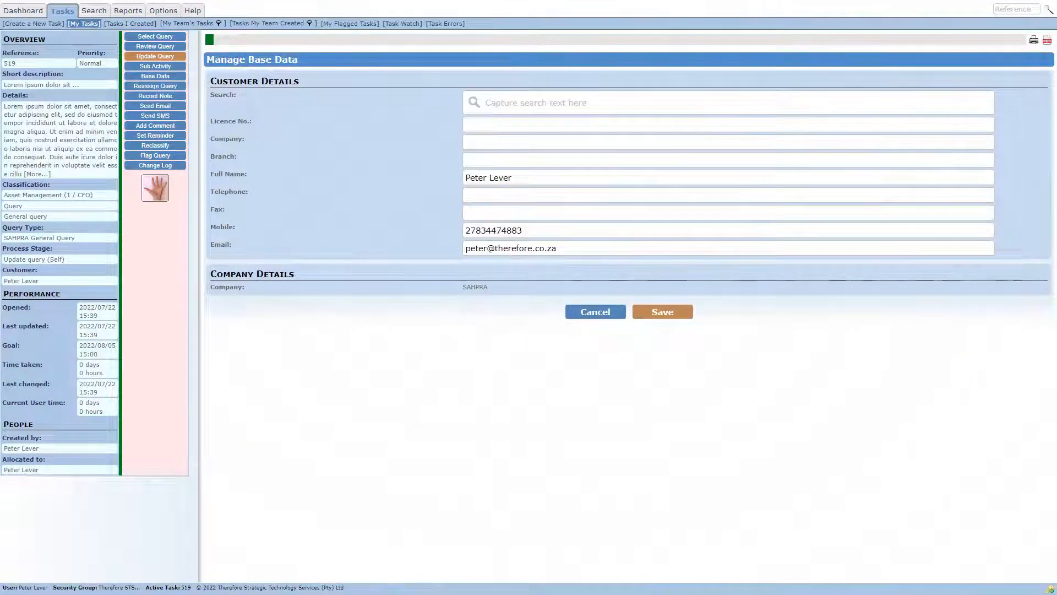
left_click(633, 142)
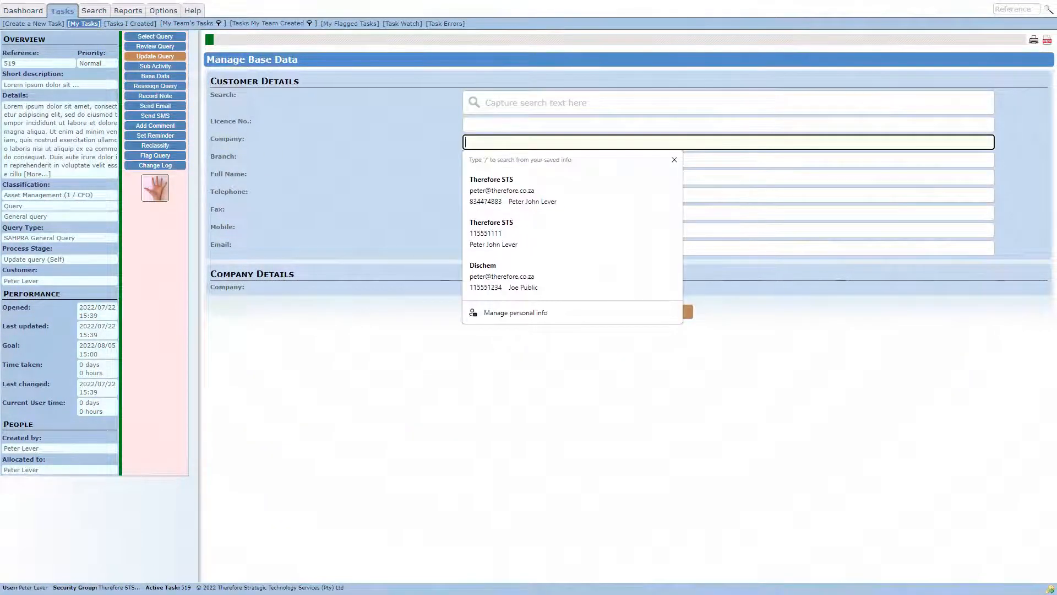
type("Therefore")
key("Tab")
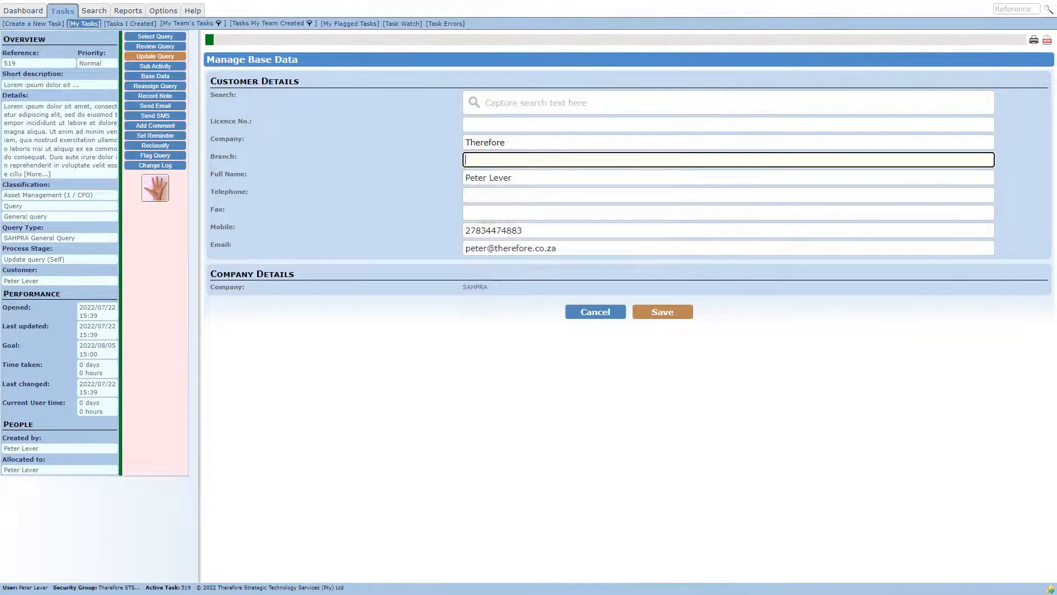
type("Sund")
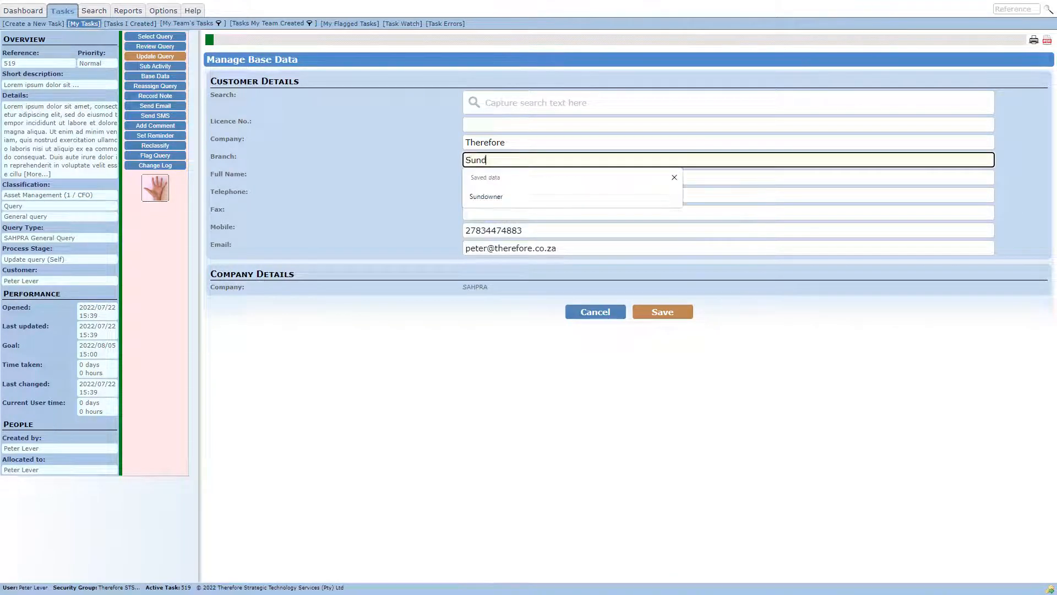
type("owner")
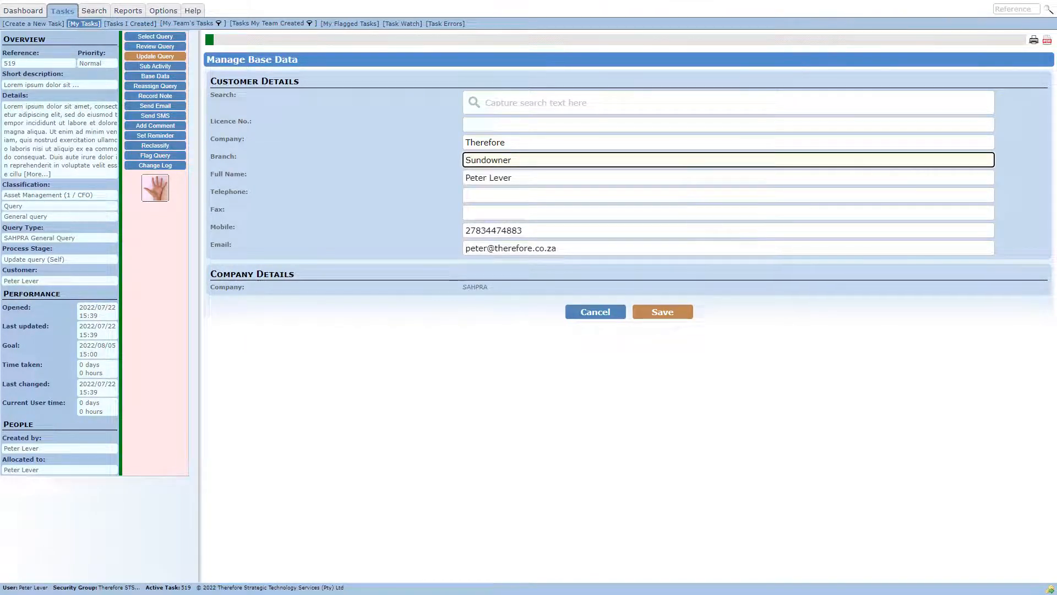
- Enter the customer's telephone number and save the base data, checking the updated customer details in the overview
left_click(247, 174)
key("Tab")
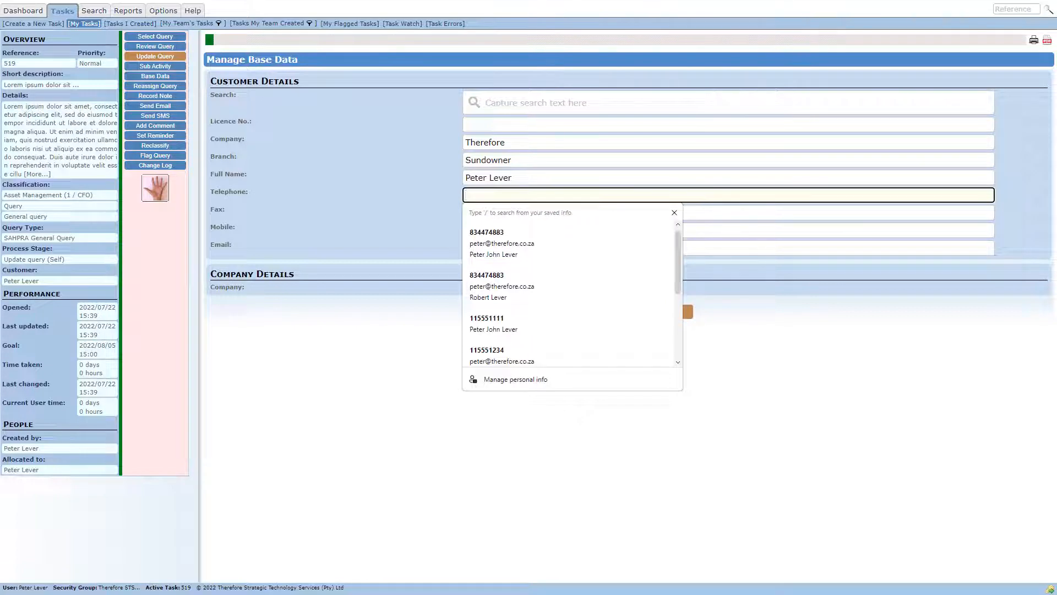
type("01155512")
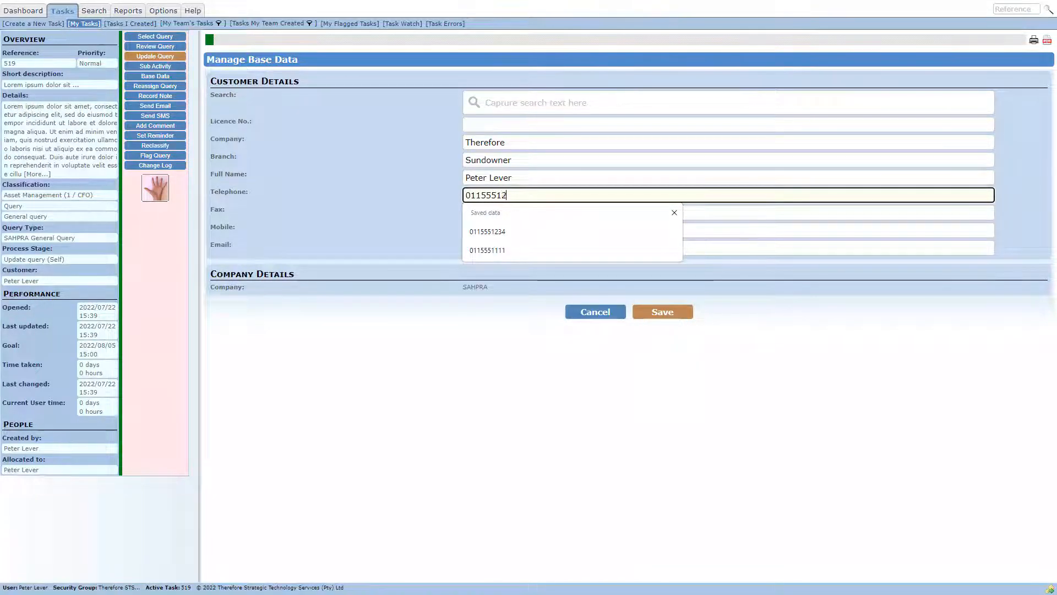
key("Down")
key("Return")
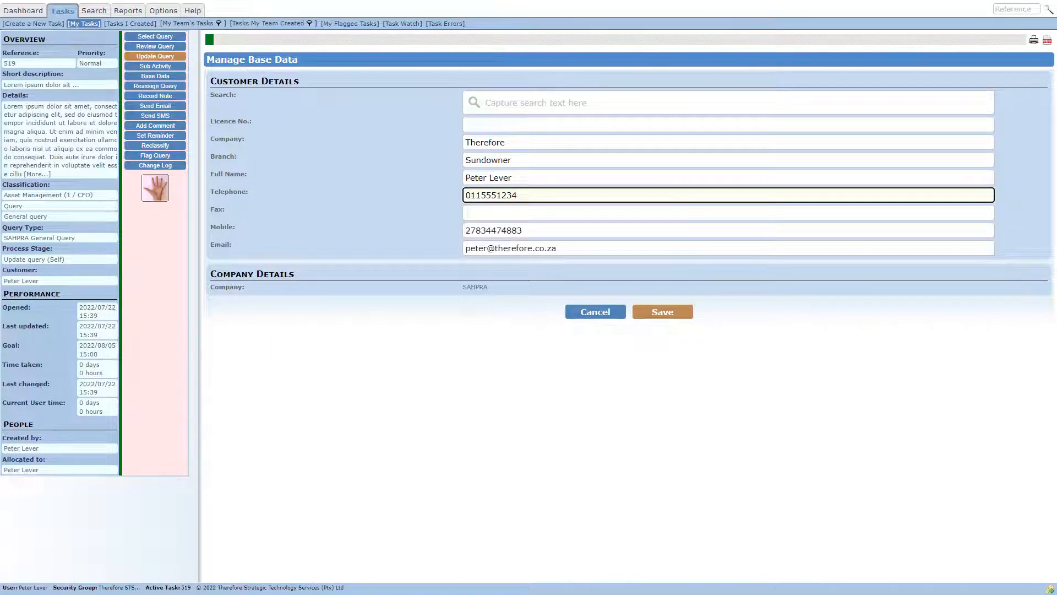
left_click(663, 313)
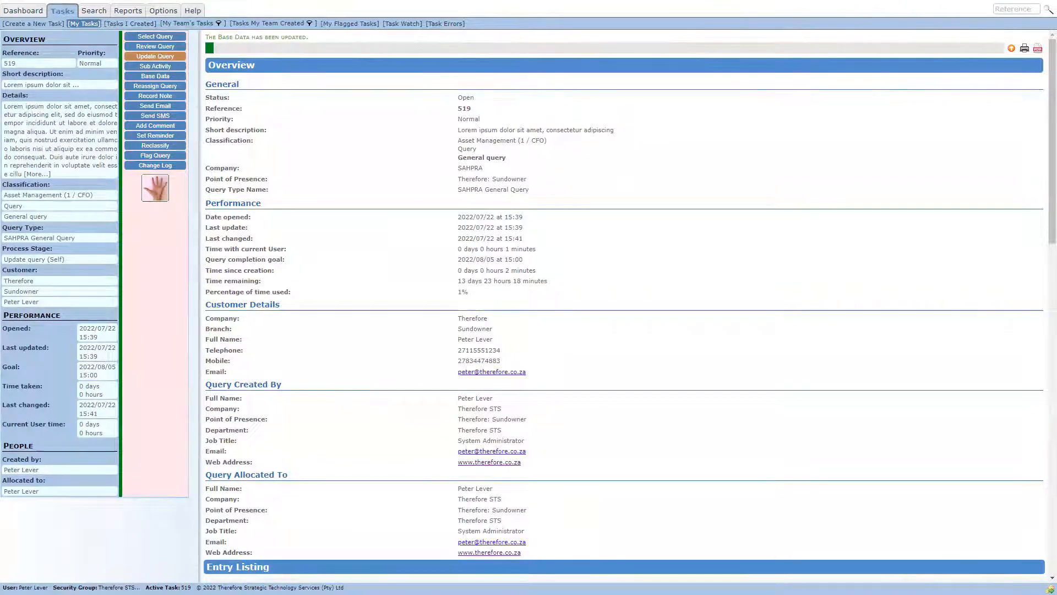
double_click(473, 319)
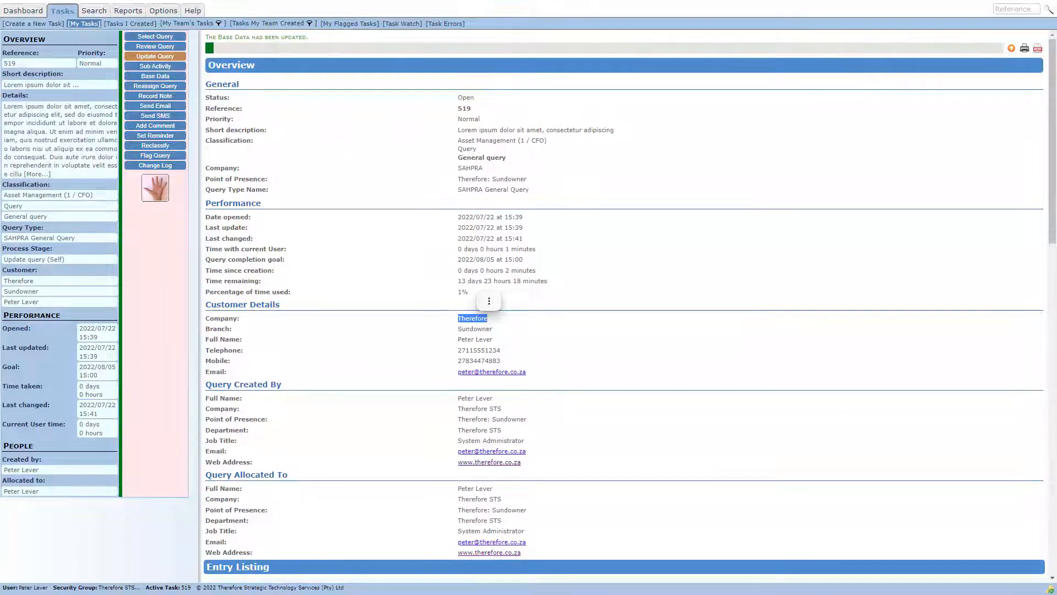
double_click(477, 329)
double_click(478, 350)
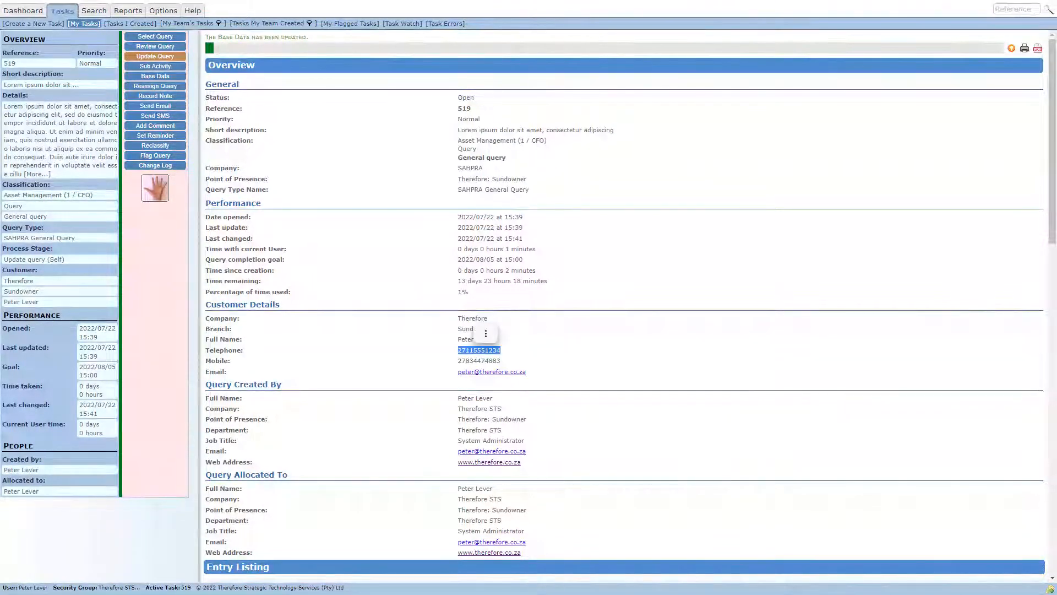
left_click(478, 351)
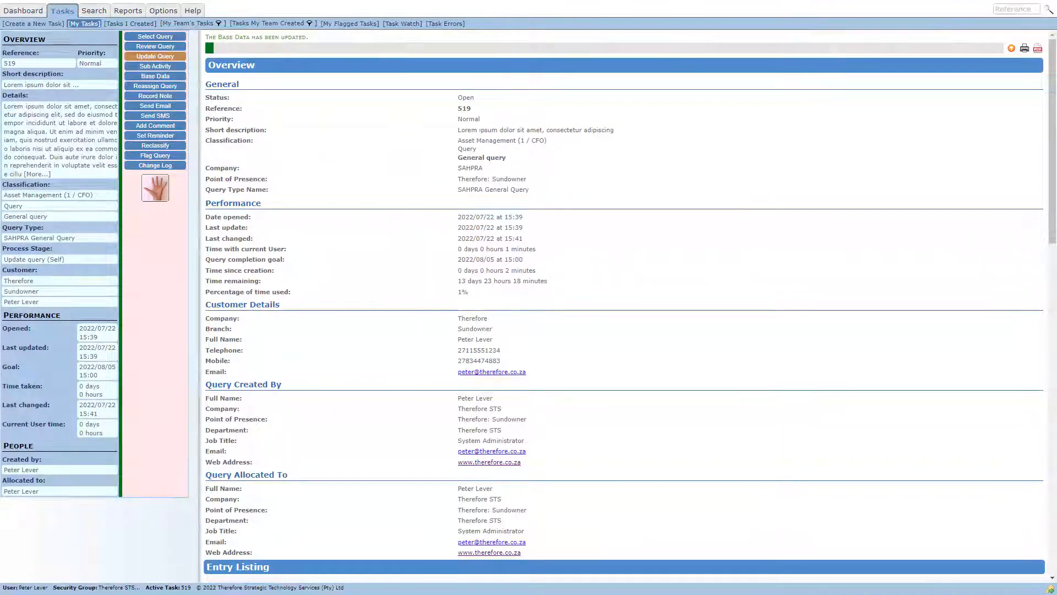
- Reopen the query's base data, fill in the customer's licence number and save the change
left_click(171, 77)
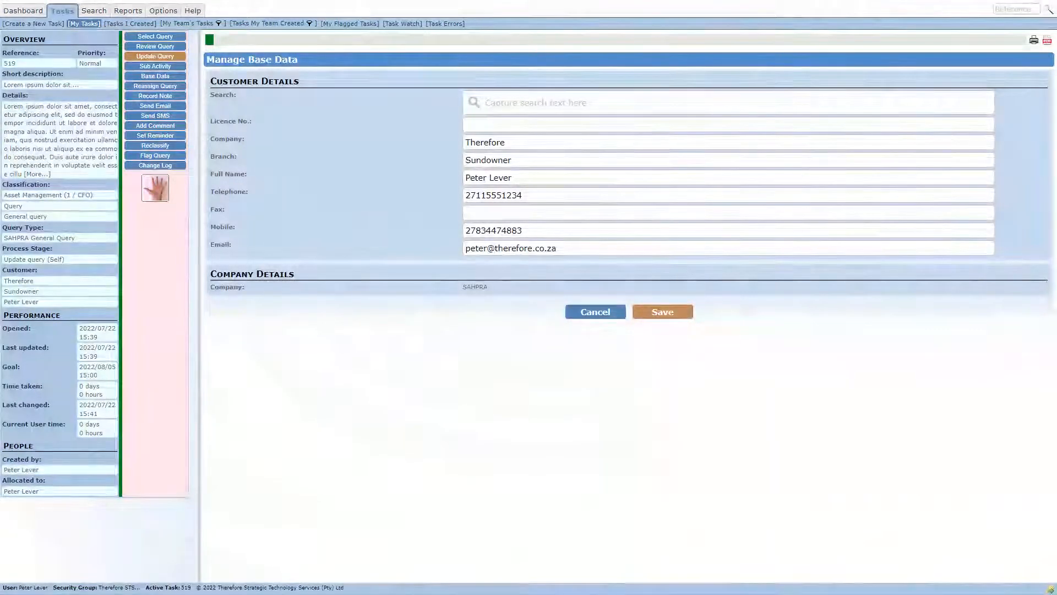
left_click(496, 125)
left_click(480, 161)
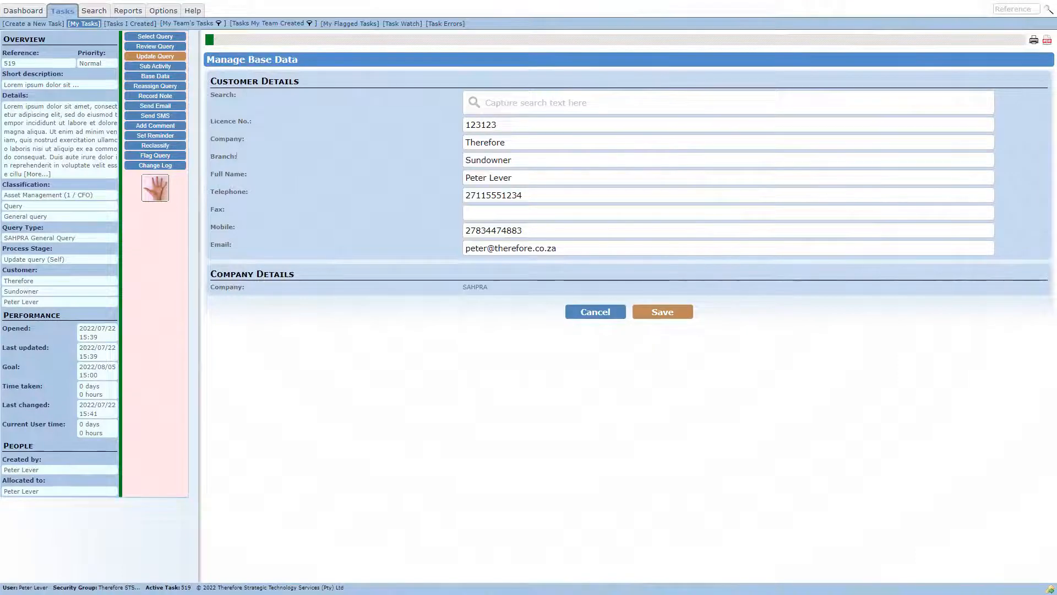
left_click(662, 312)
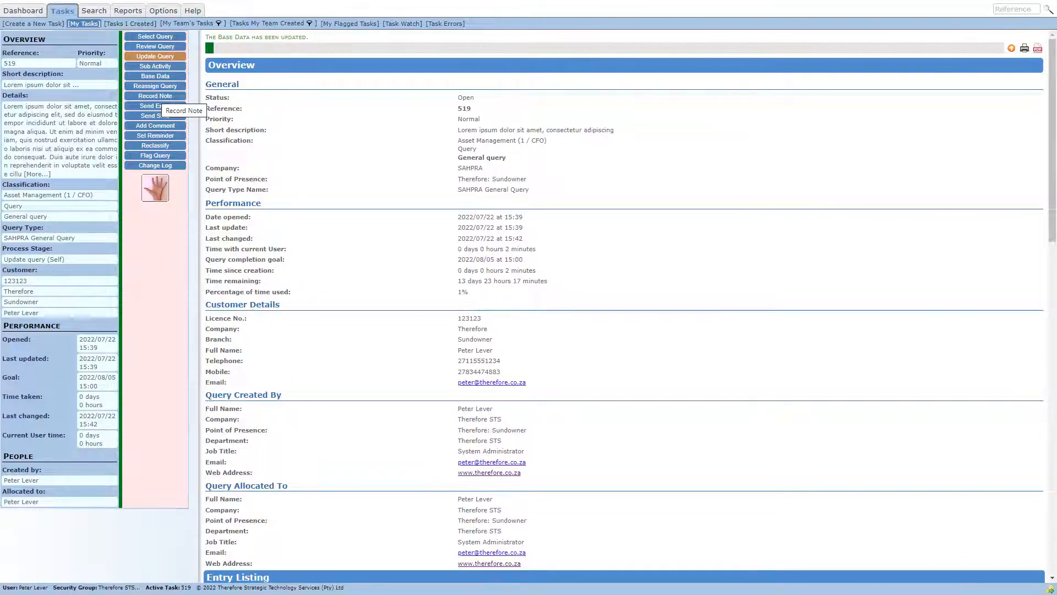
- Record a note against the query with the Lorem ipsum paragraph pasted three times, attaching Attachment 1.pdf and Attachment 2.pdf, and save it
left_click(155, 95)
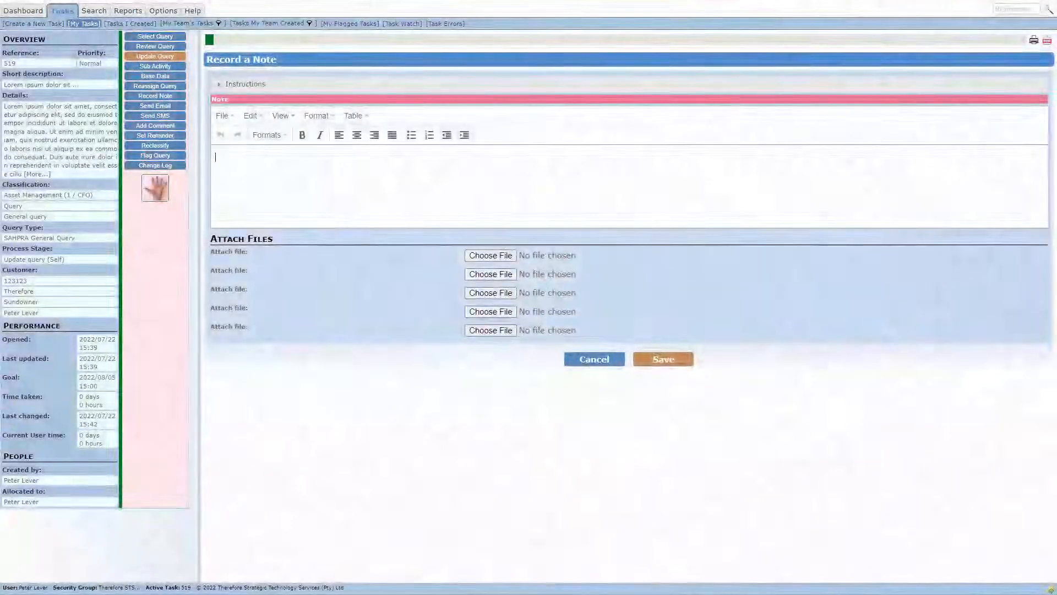
key("ctrl+v")
key("ctrl+v")
key("ctrl+v")
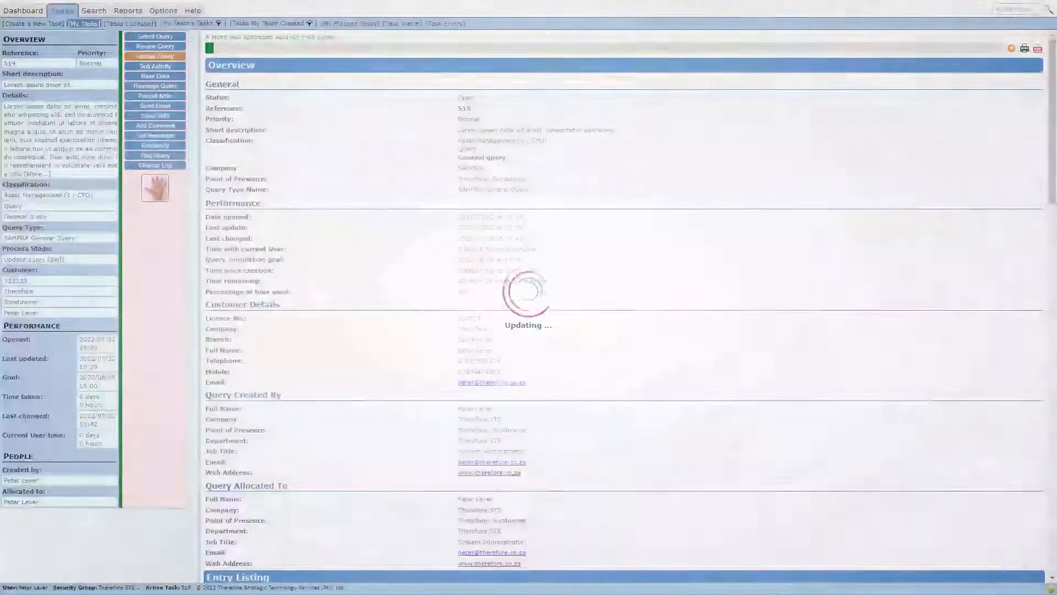
triple_click(266, 38)
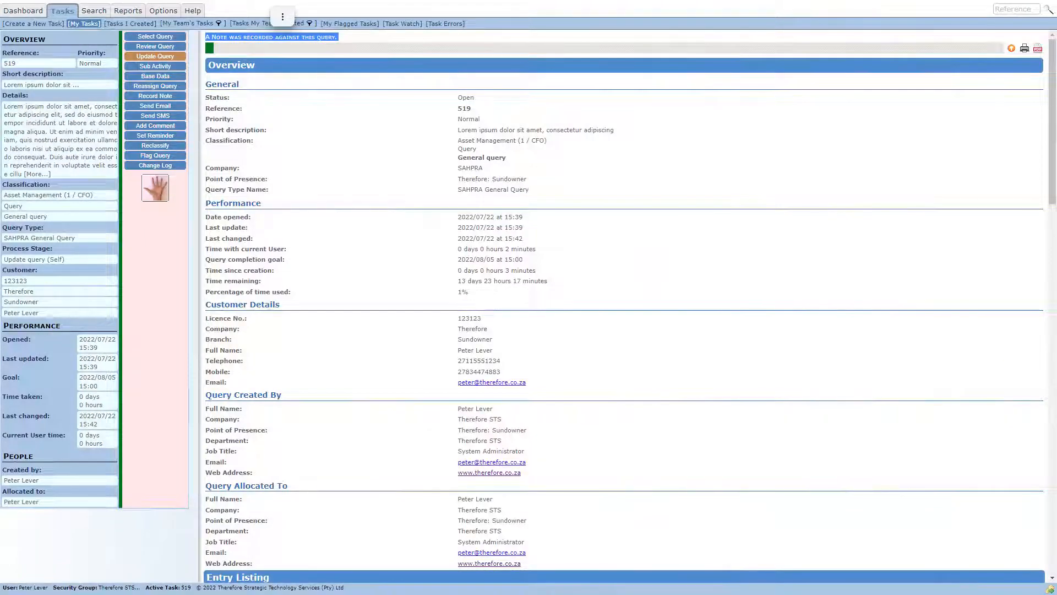
- Review the recorded note's detail and attachments in the query's entry listing, and open Attachment 1.pdf
left_click_drag(1052, 121, 1053, 490)
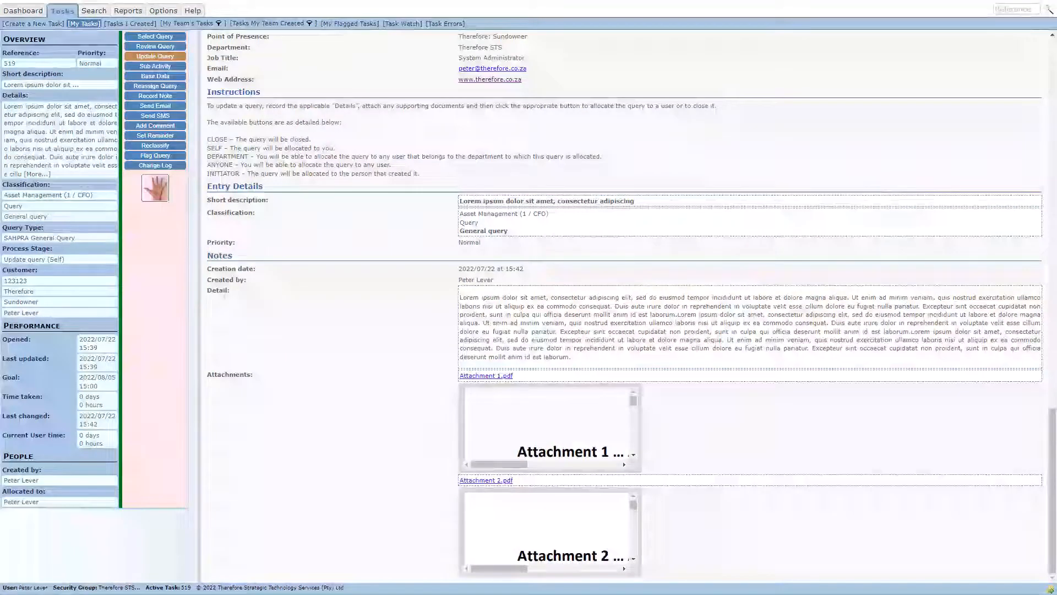
triple_click(487, 323)
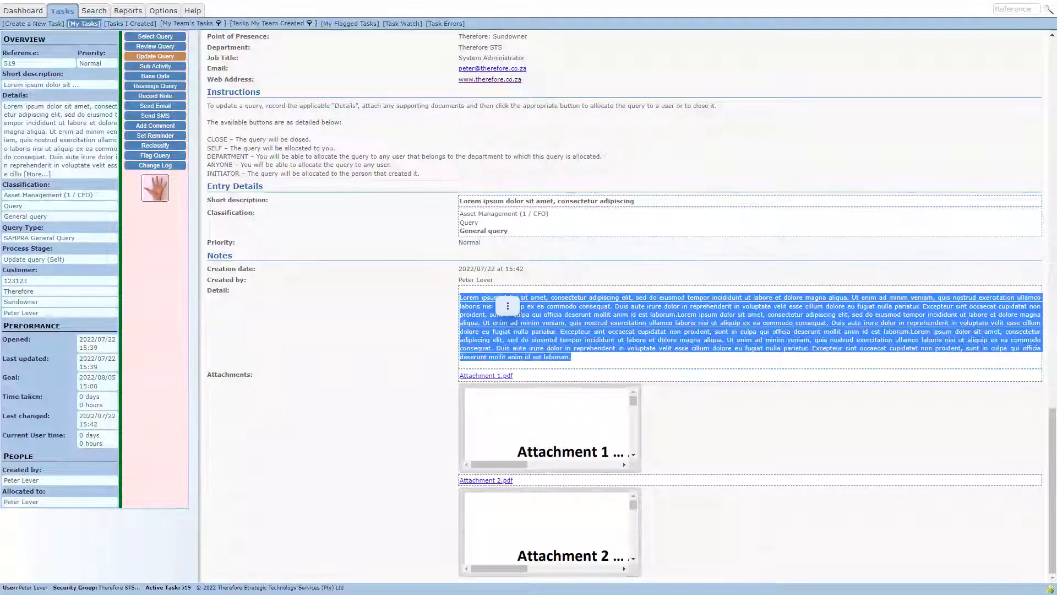
left_click(229, 290)
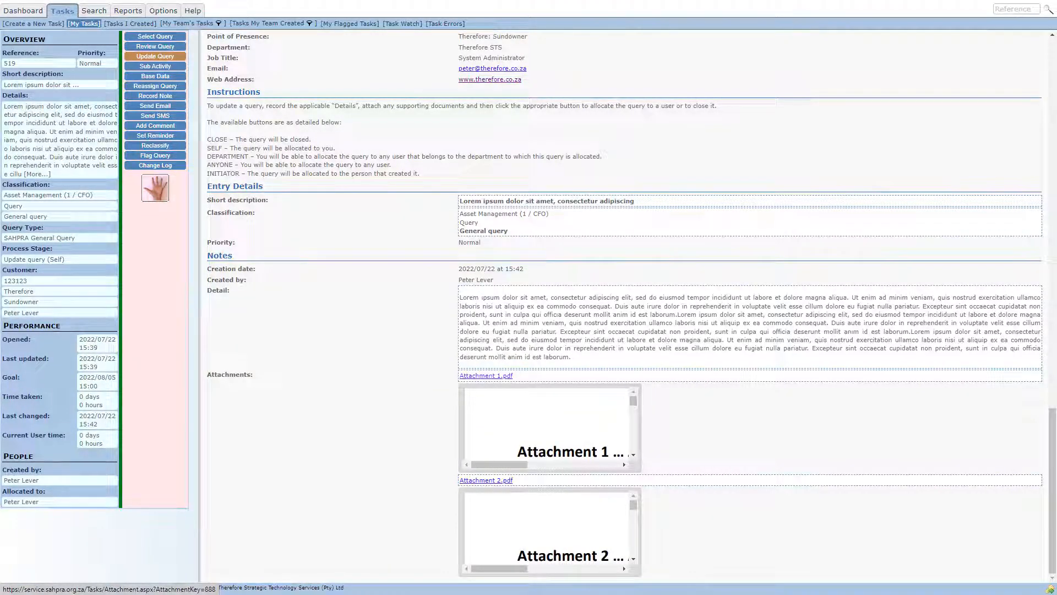
left_click(487, 375)
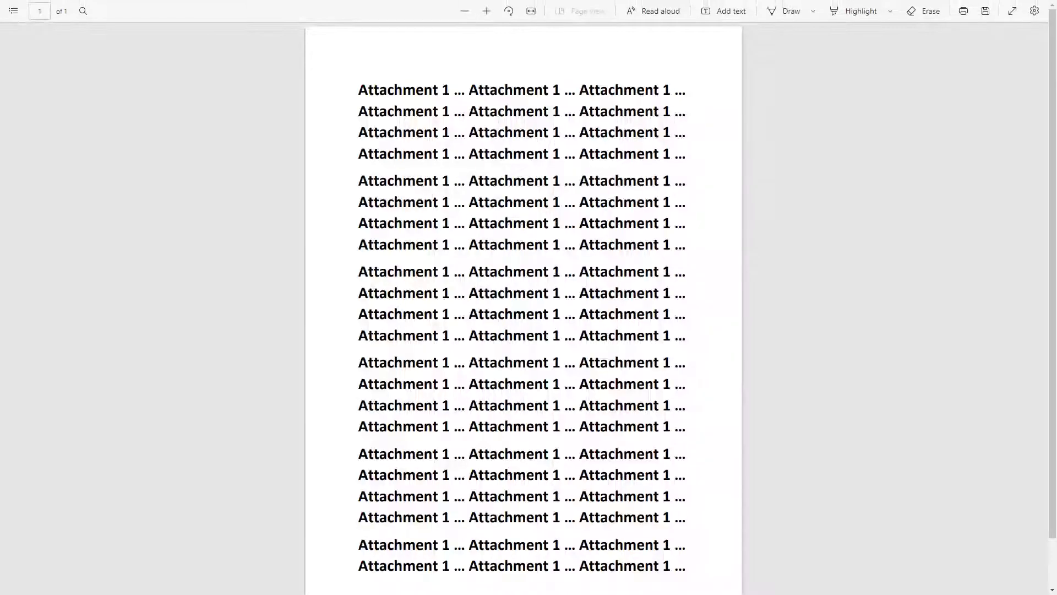